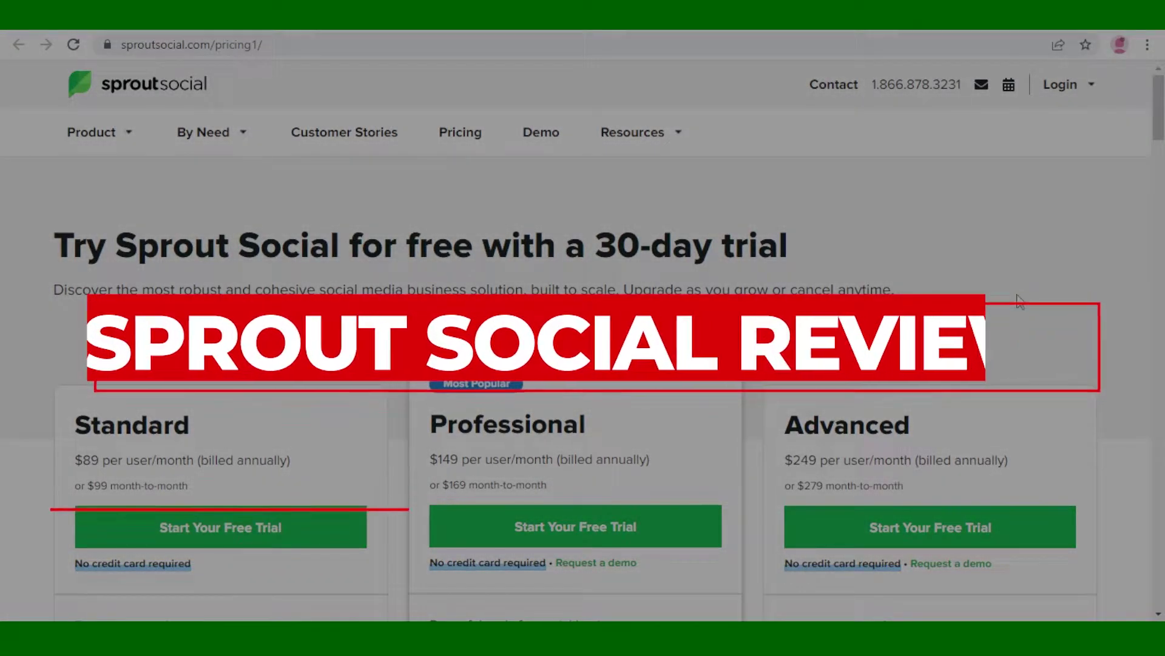
# - Scroll up and down the pricing page comparing Standard, Professional and Advanced plan features
pyautogui.scroll(-5, 1013, 310)
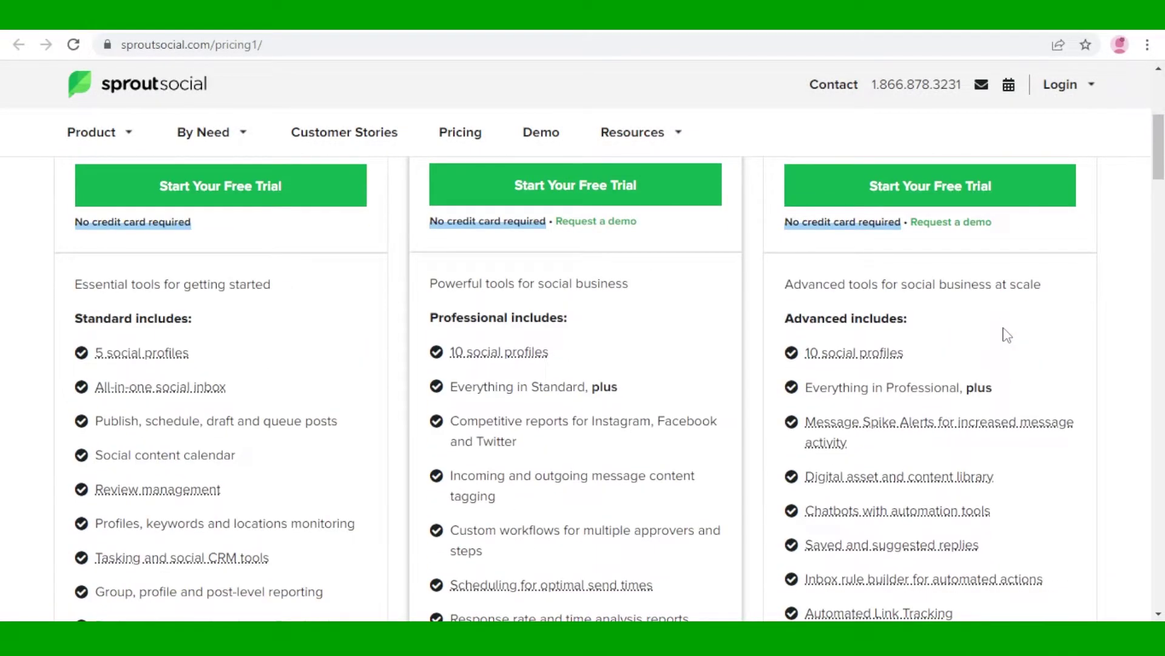
pyautogui.scroll(-5, 1004, 346)
pyautogui.scroll(4, 999, 359)
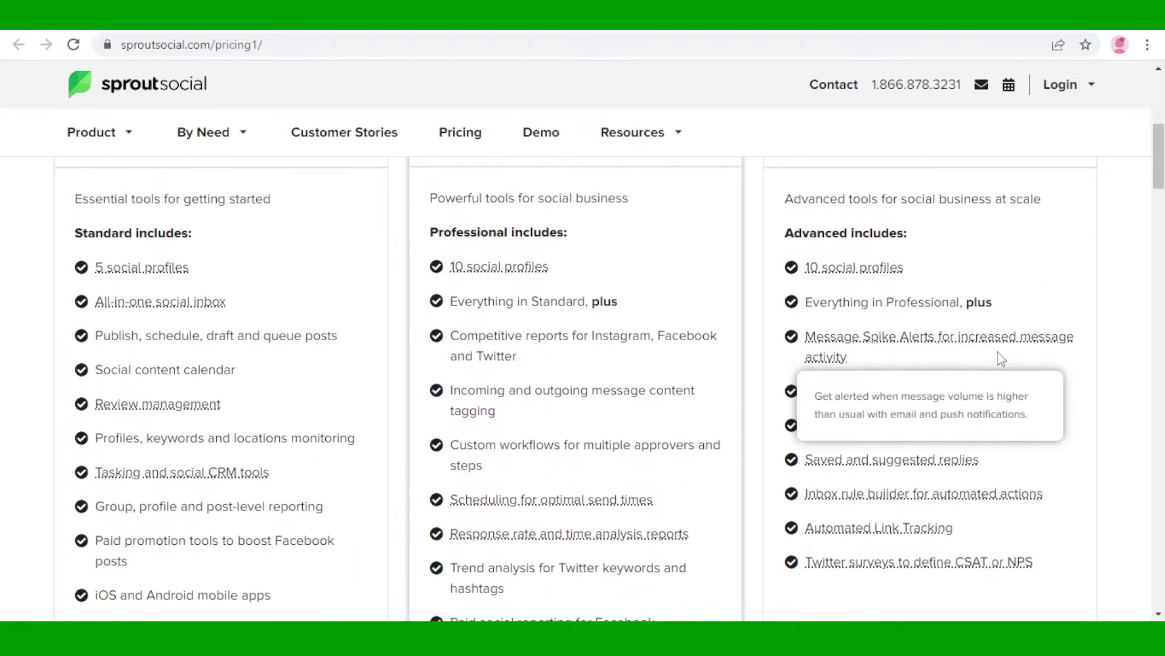
pyautogui.scroll(6, 990, 425)
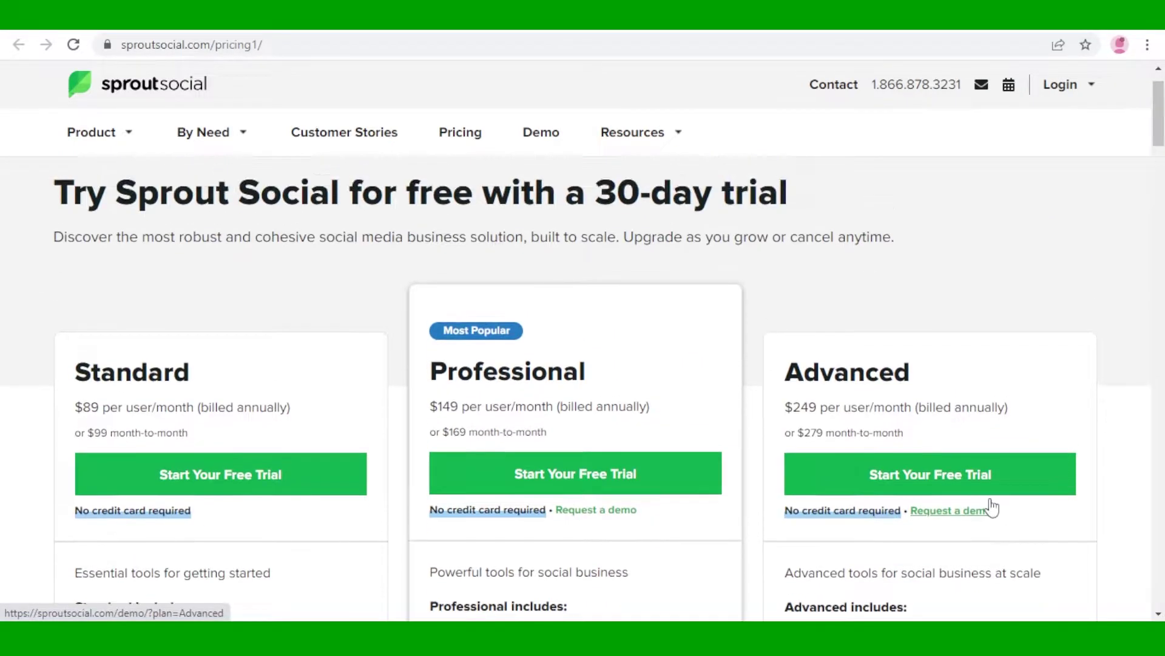
pyautogui.scroll(1, 911, 425)
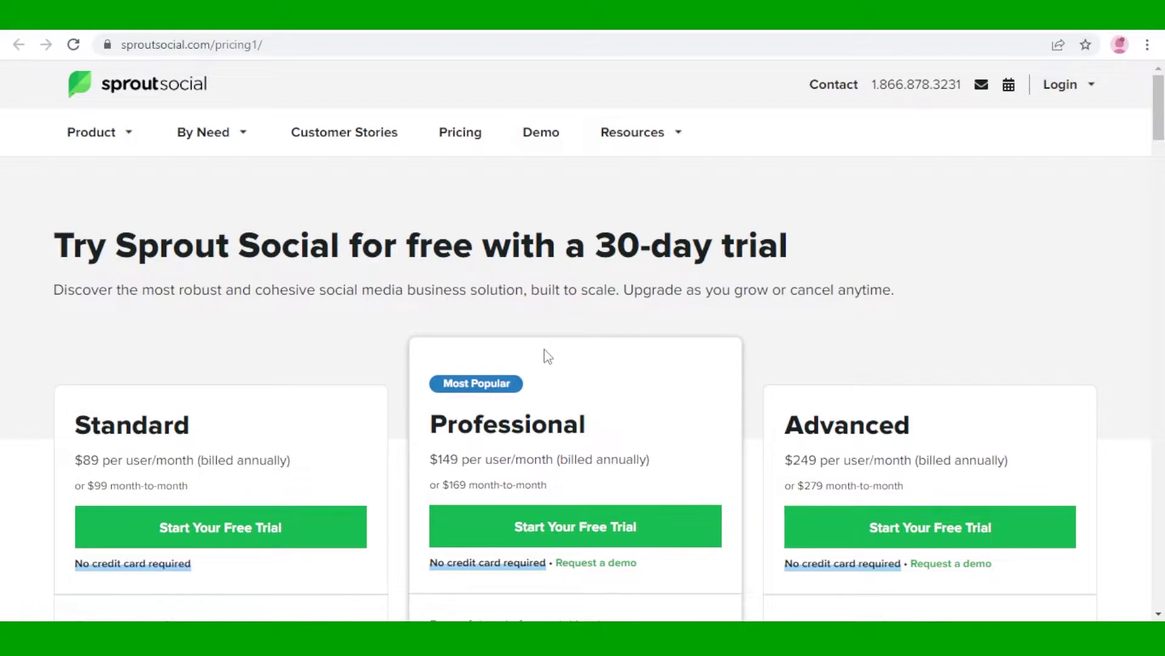
pyautogui.scroll(-5, 548, 356)
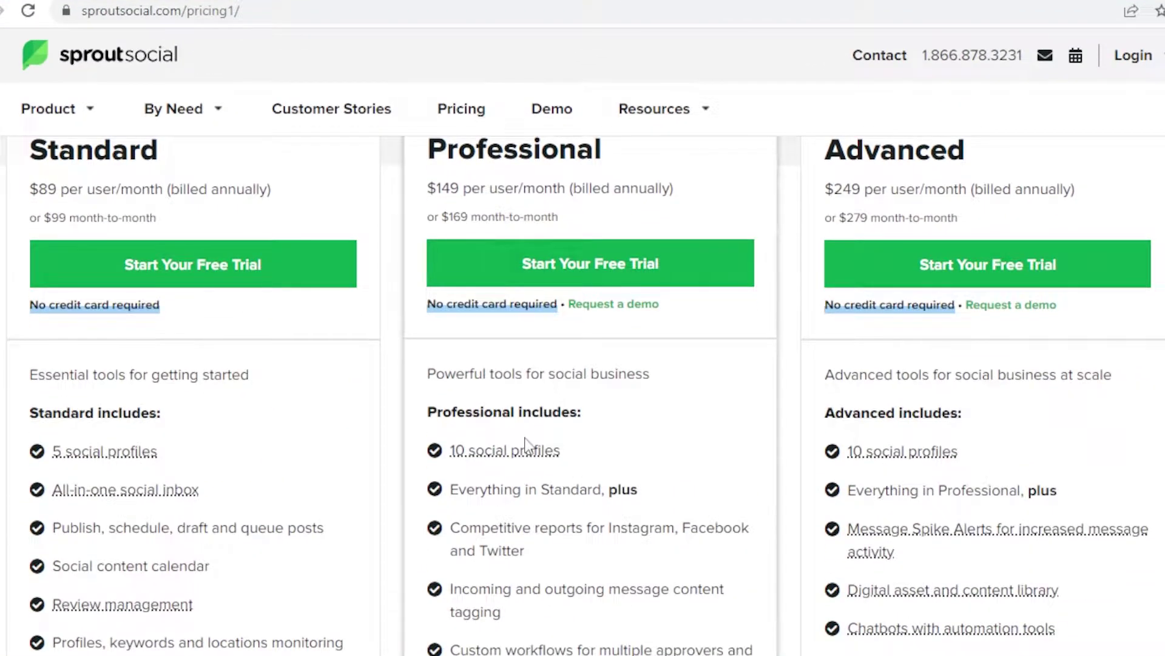
pyautogui.scroll(3, 512, 598)
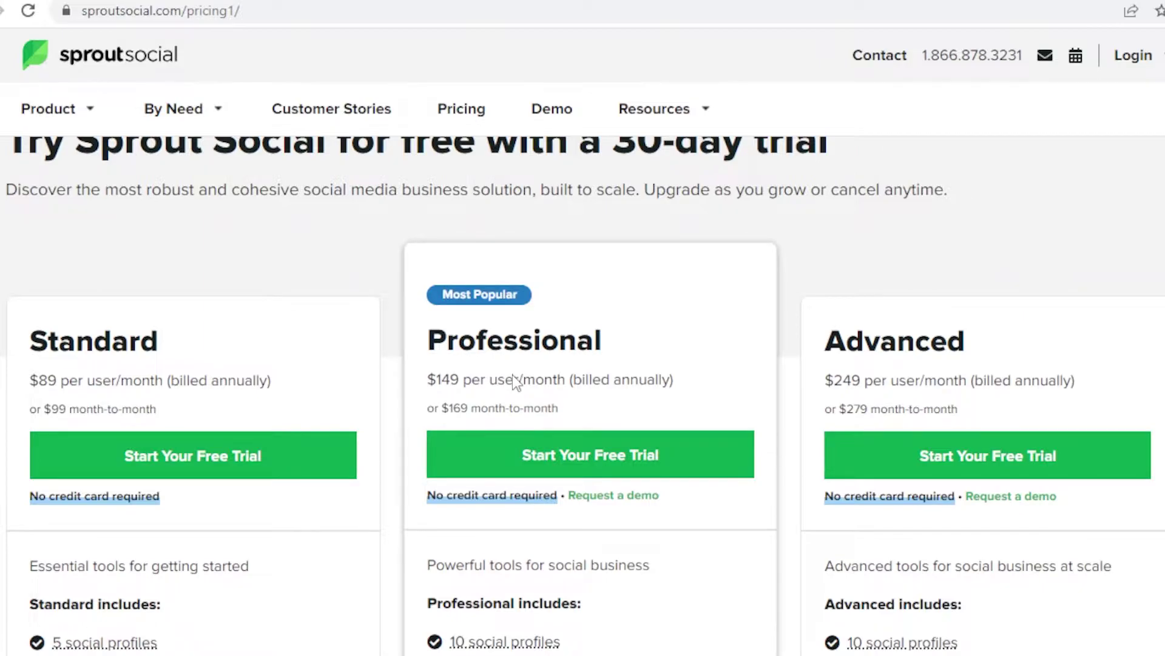
pyautogui.scroll(-8, 493, 391)
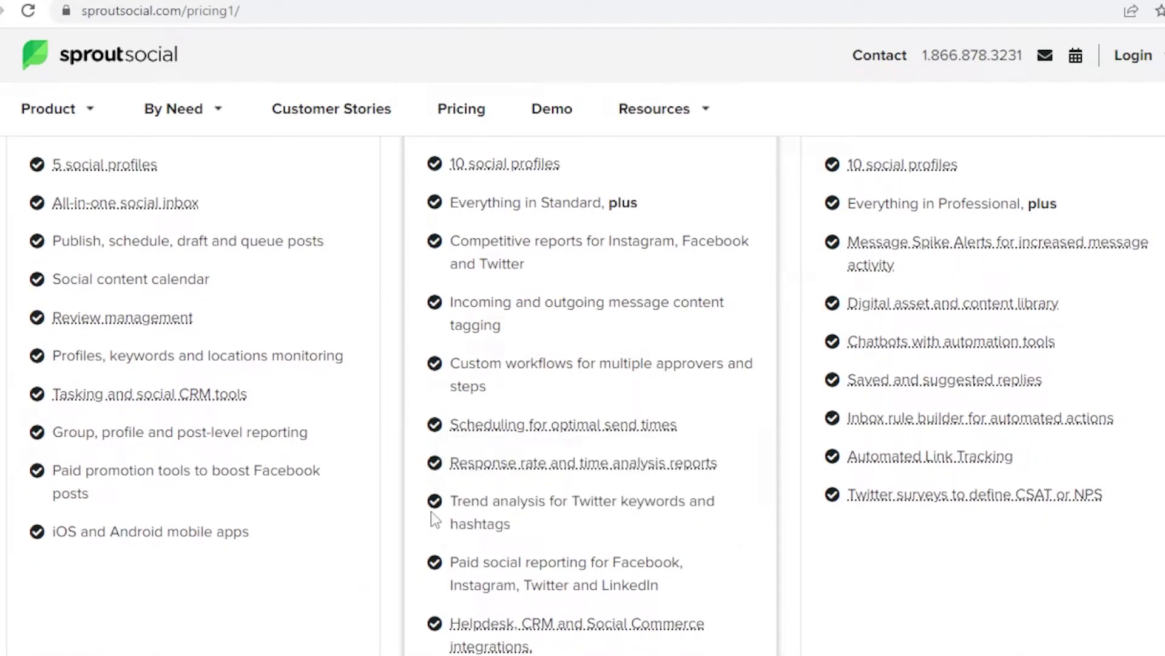
pyautogui.scroll(-2, 431, 512)
pyautogui.scroll(2, 354, 576)
pyautogui.scroll(2, 251, 578)
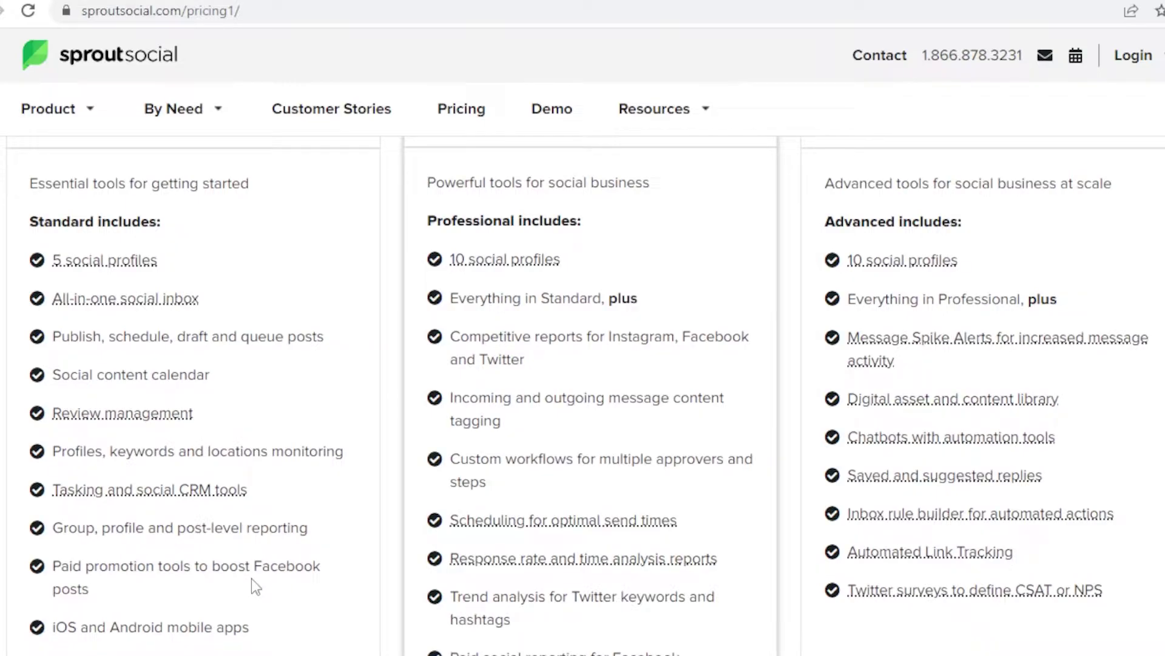
pyautogui.scroll(4, 307, 597)
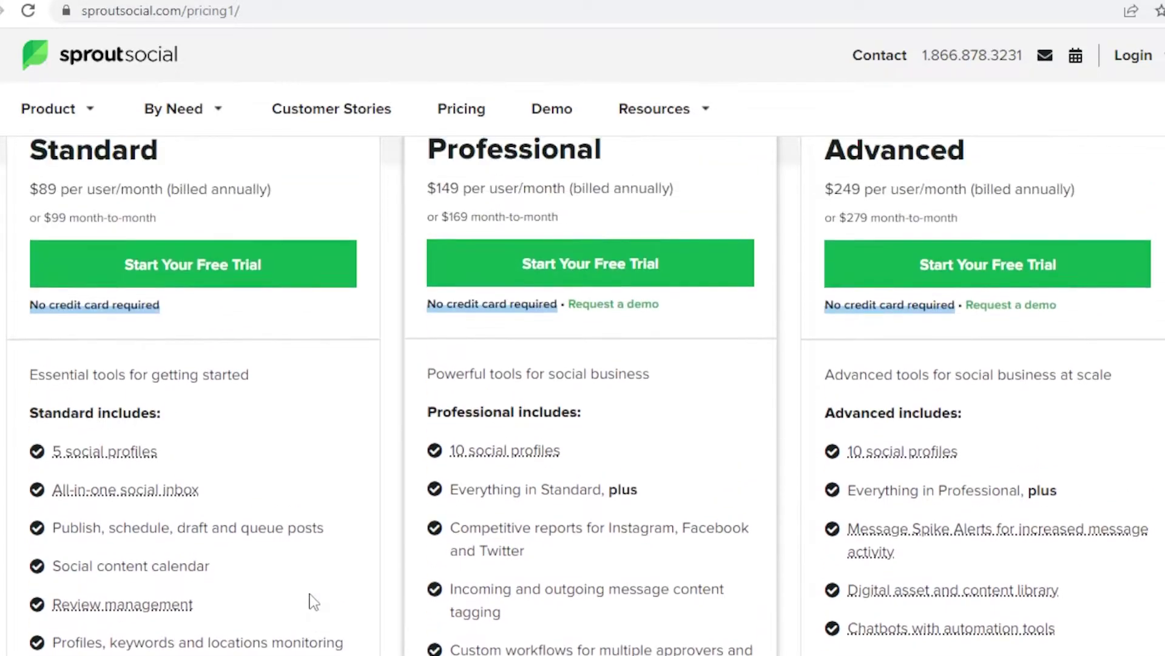
pyautogui.scroll(2, 343, 610)
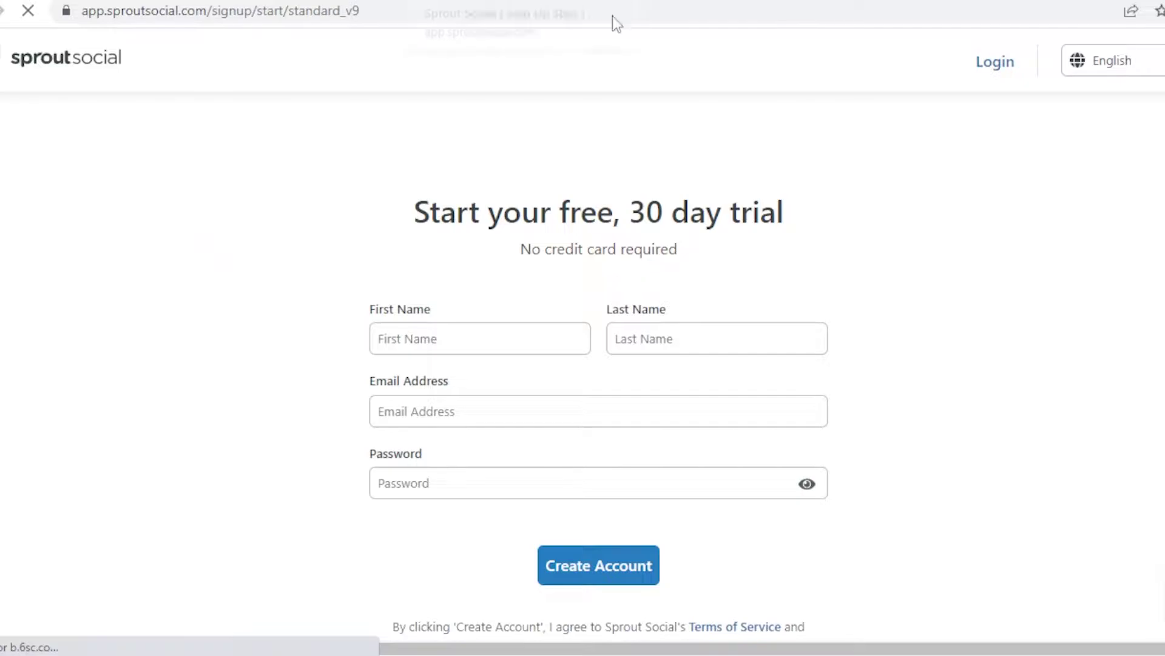
# - Enter the user's first and last name on the trial sign-up form
pyautogui.click(499, 338)
pyautogui.write('Jabe')
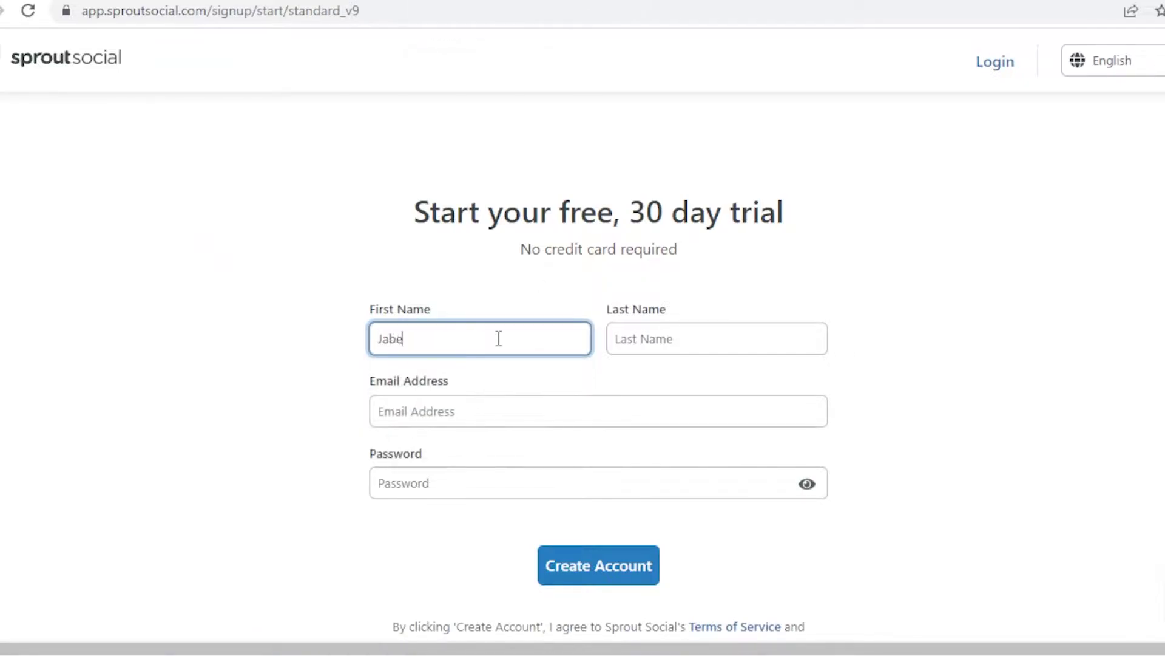
pyautogui.write('e')
pyautogui.click(690, 346)
pyautogui.write('Doe')
# - Fill in the saved e-mail address and an account password, then submit to create the account
pyautogui.click(657, 478)
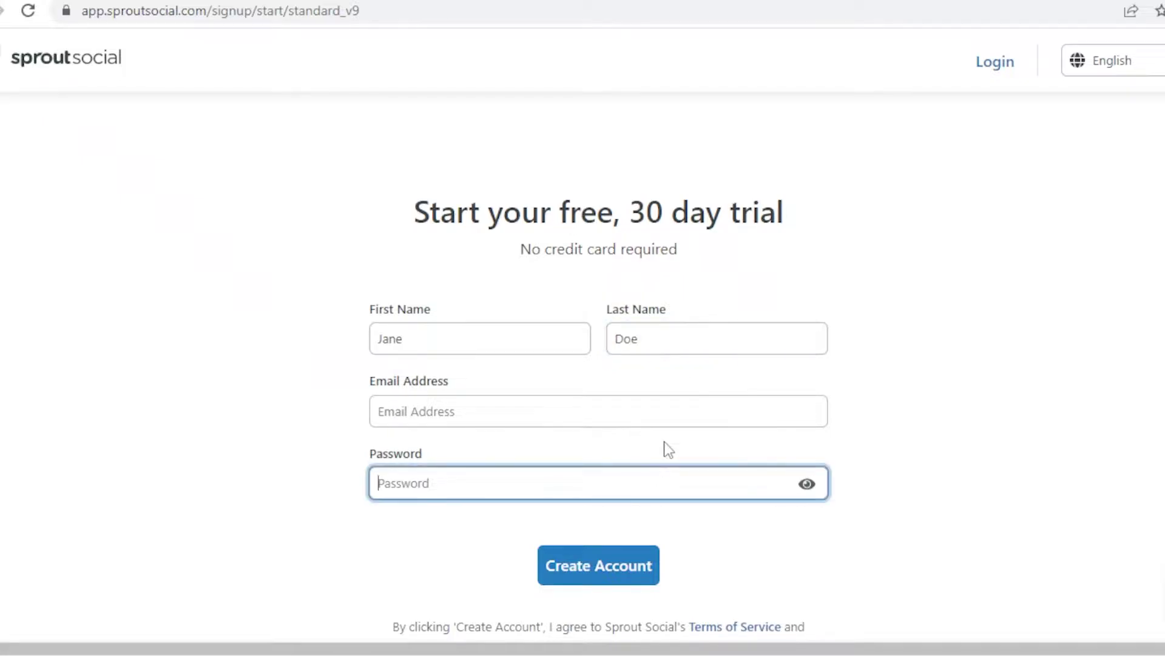
pyautogui.click(672, 407)
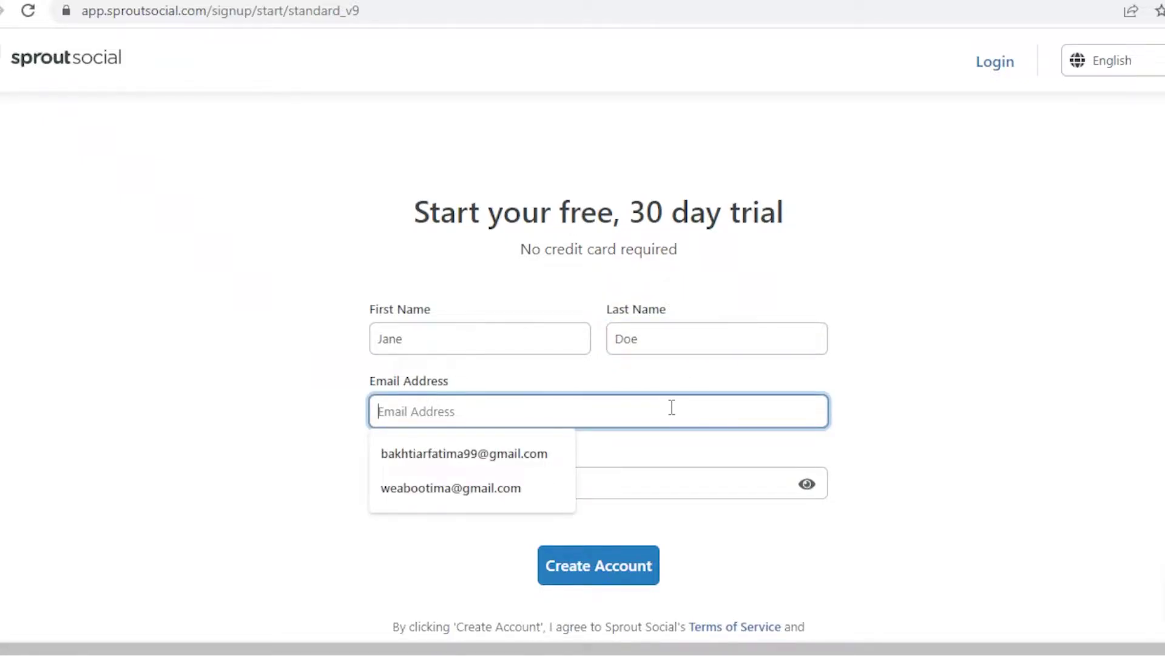
pyautogui.click(431, 470)
pyautogui.click(477, 477)
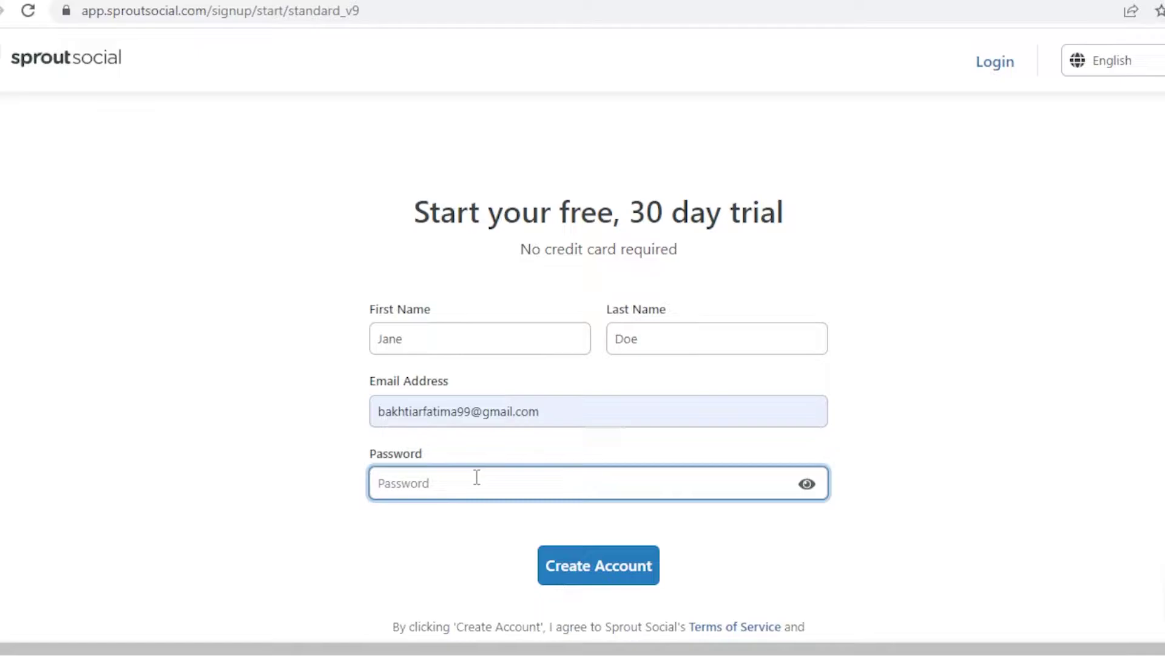
pyautogui.write('••')
pyautogui.press('Return')
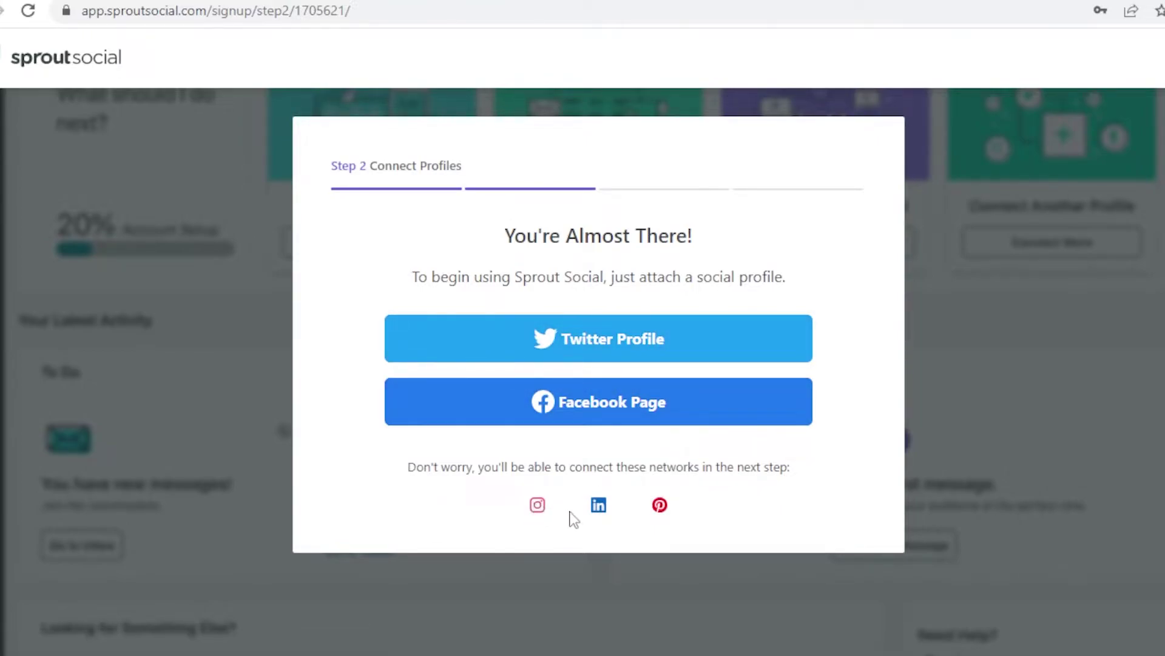
# - Select the Facebook page 'Weight Loss Tips from a Pro', connect it, and continue to Step 3
pyautogui.click(618, 402)
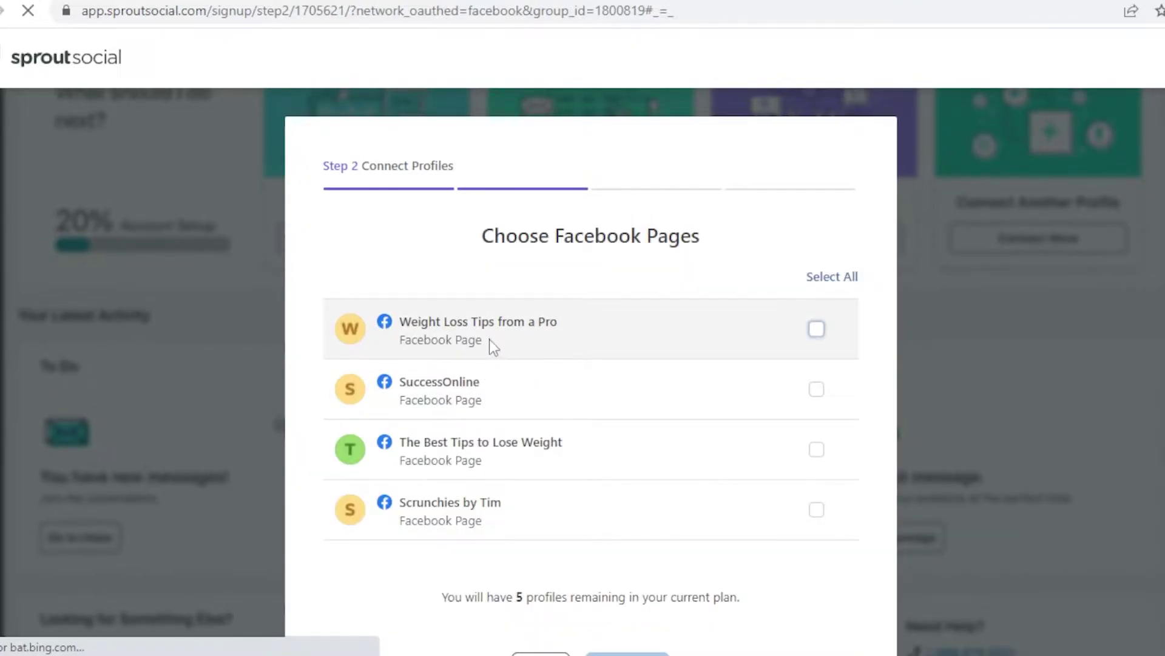
pyautogui.click(816, 329)
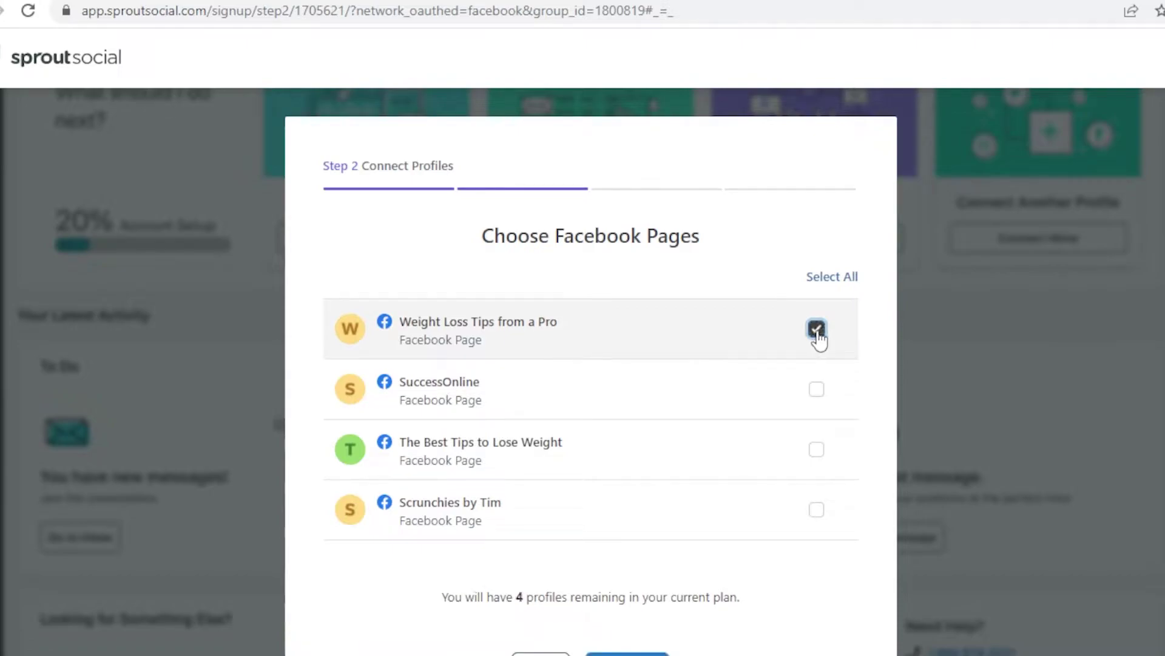
pyautogui.scroll(-2, 838, 302)
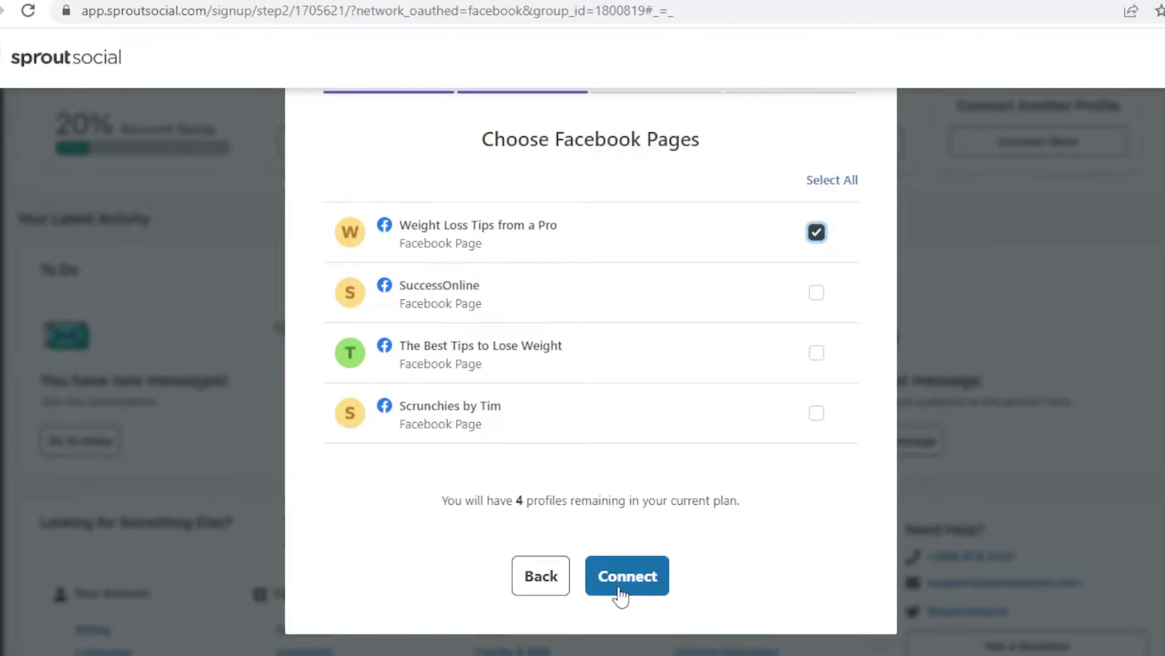
pyautogui.click(604, 597)
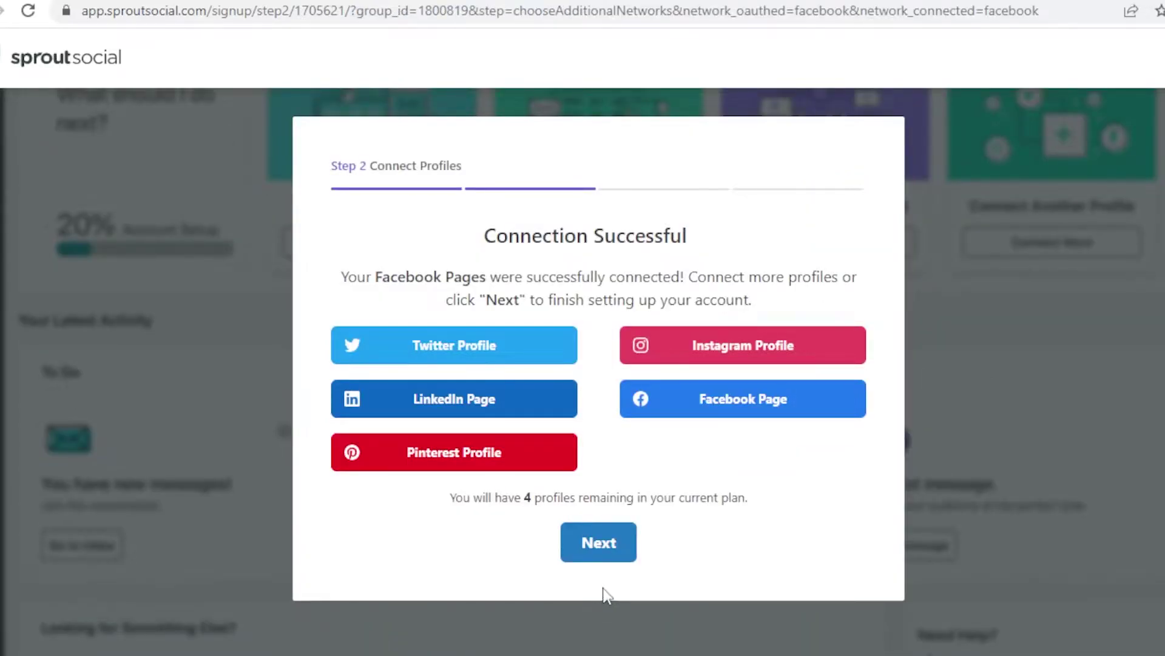
pyautogui.click(599, 559)
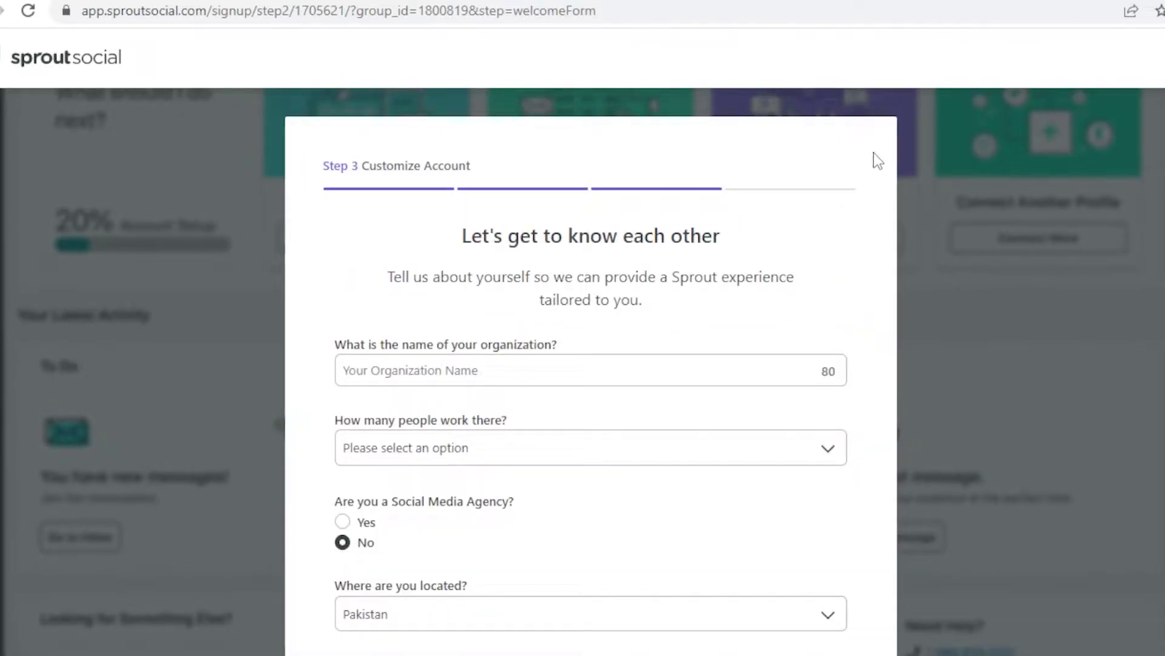
# - Enter an organization name, choose team size Myself only, keep agency at No, and submit
pyautogui.scroll(-3, 827, 243)
pyautogui.click(544, 180)
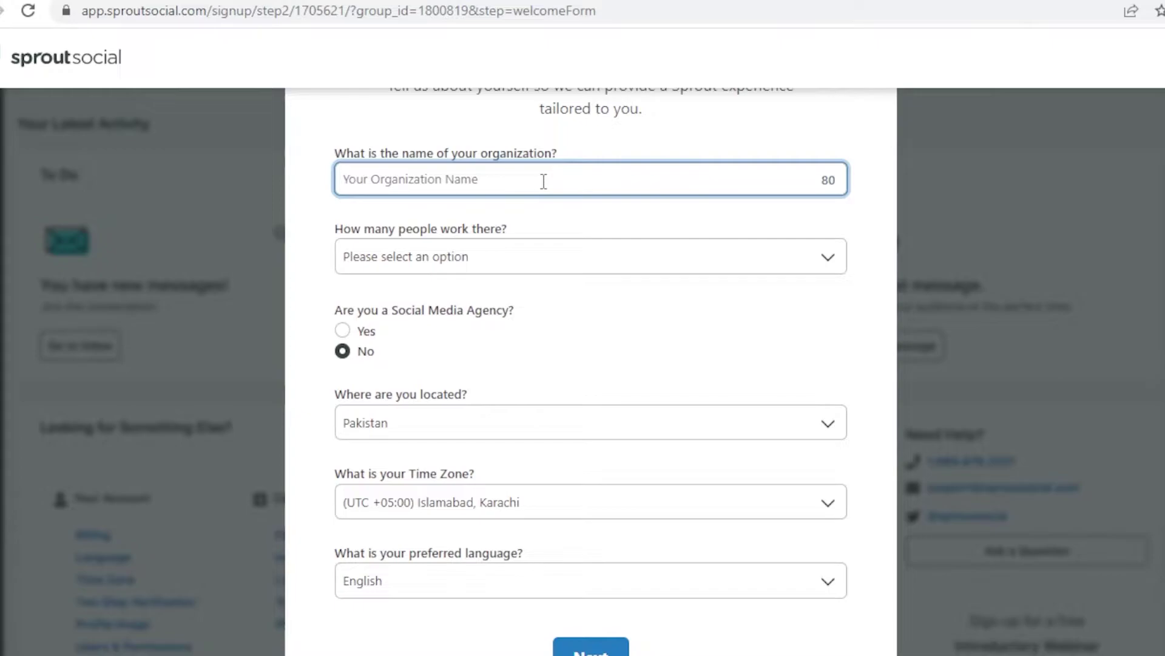
pyautogui.write('Jane')
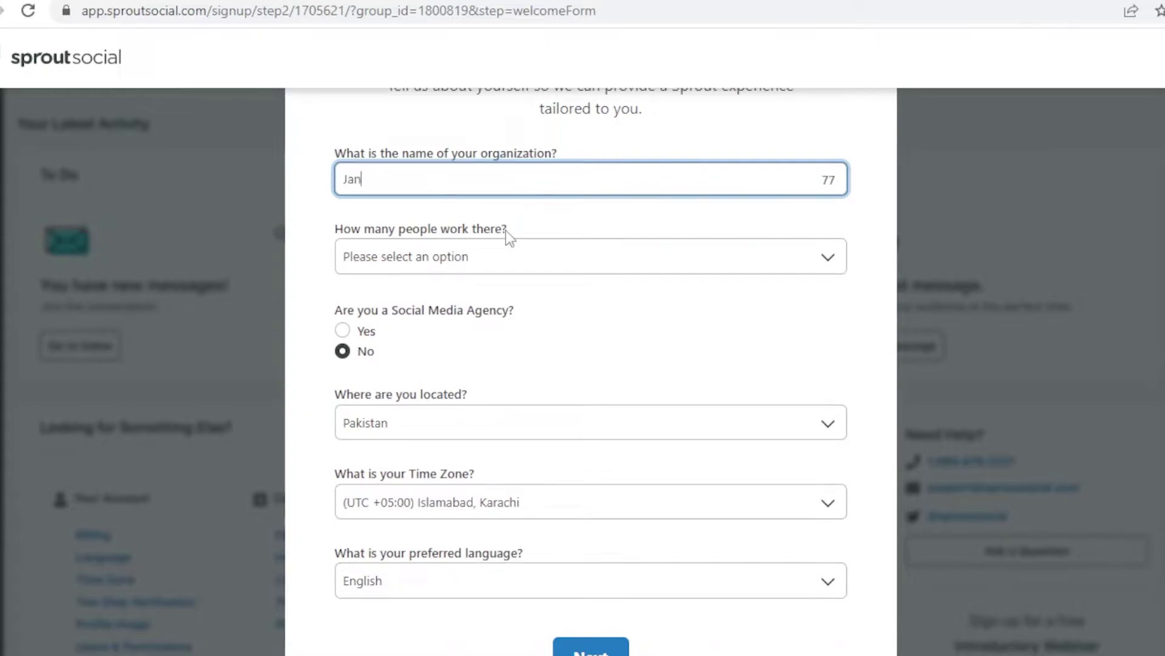
pyautogui.click(506, 256)
pyautogui.click(479, 302)
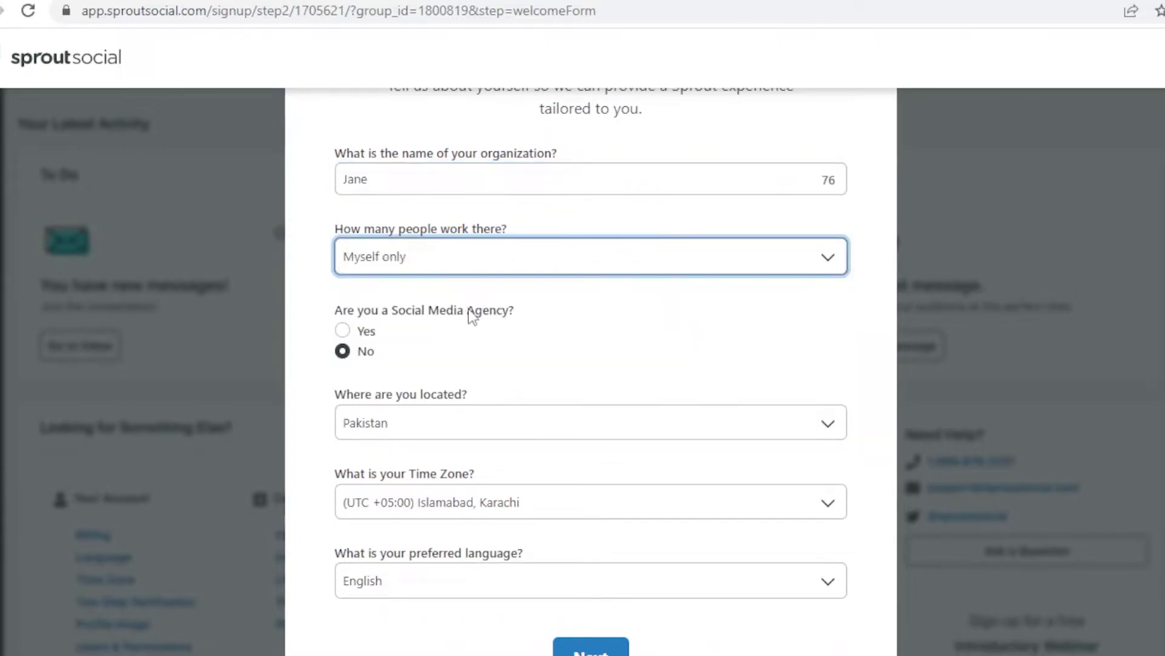
pyautogui.click(365, 333)
pyautogui.click(365, 352)
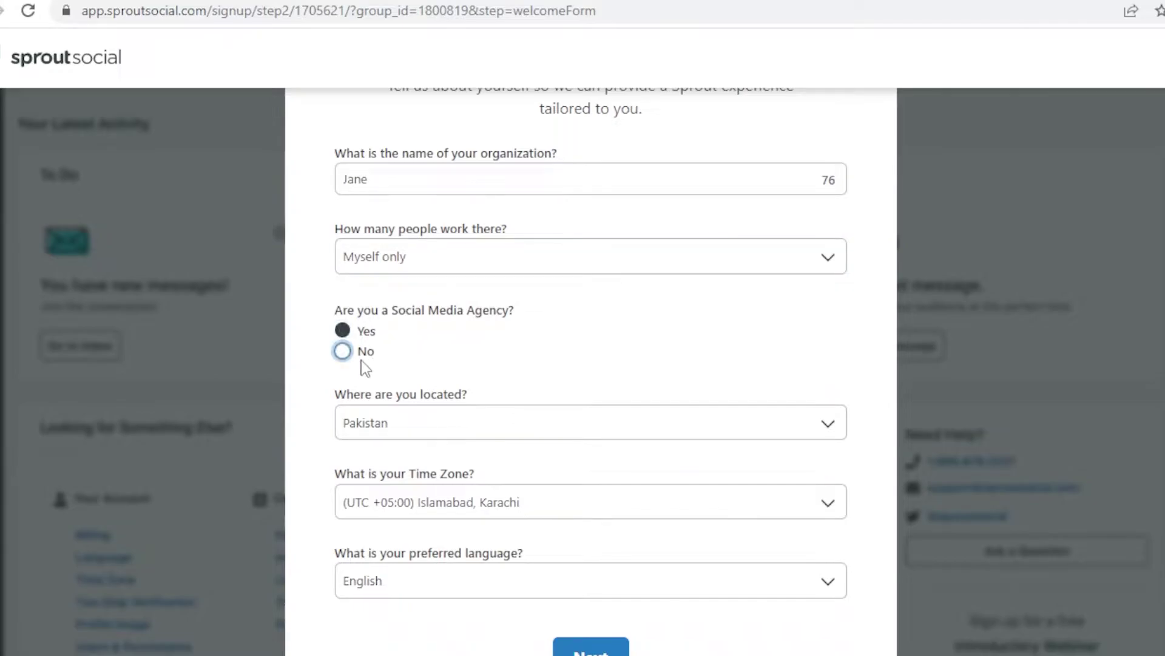
pyautogui.scroll(-1, 419, 449)
pyautogui.click(572, 565)
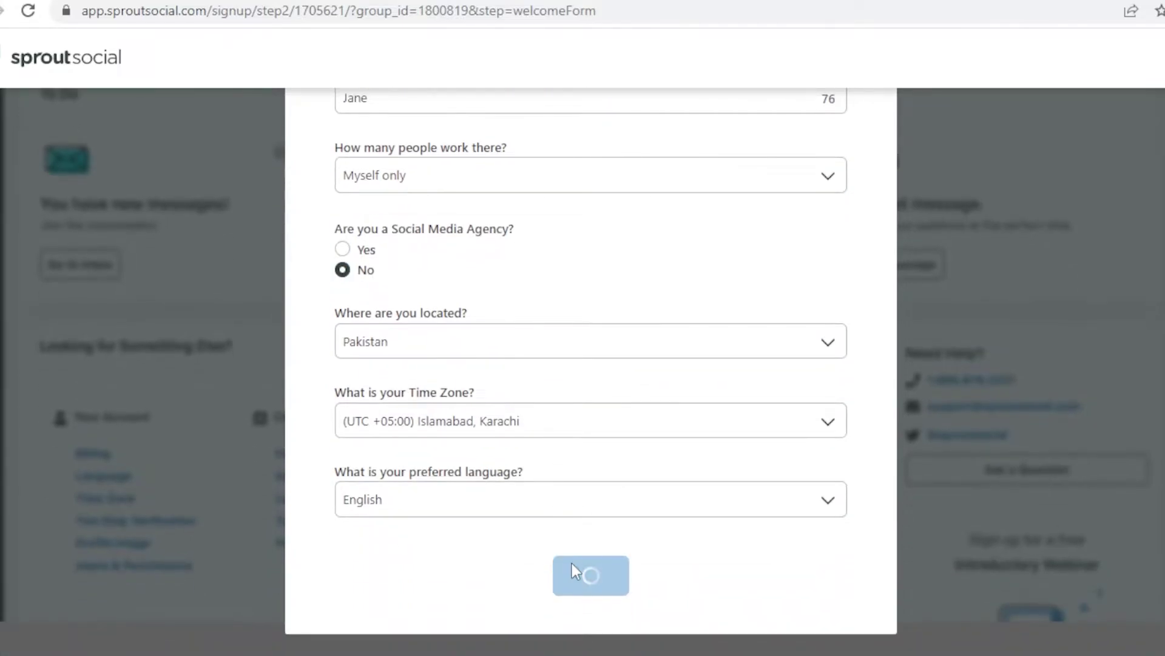
pyautogui.scroll(3, 812, 513)
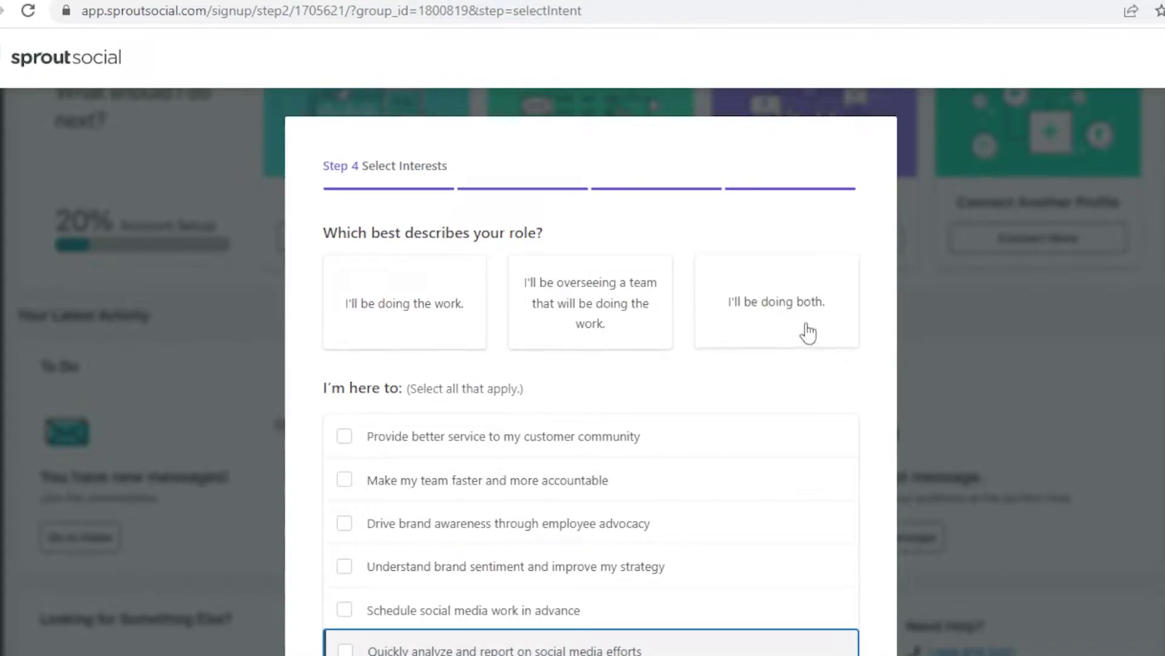
# - Choose 'I'll be doing the work' and check customer service, brand sentiment, scheduling and reporting goals, then finish
pyautogui.click(444, 315)
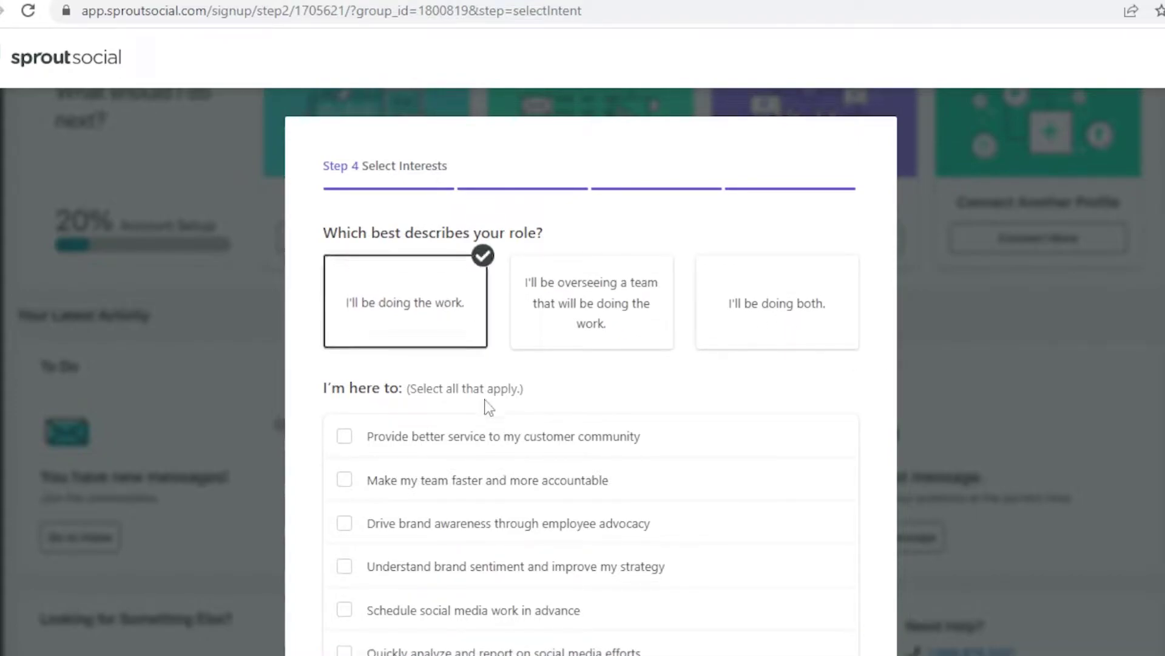
pyautogui.scroll(-2, 489, 408)
pyautogui.click(484, 351)
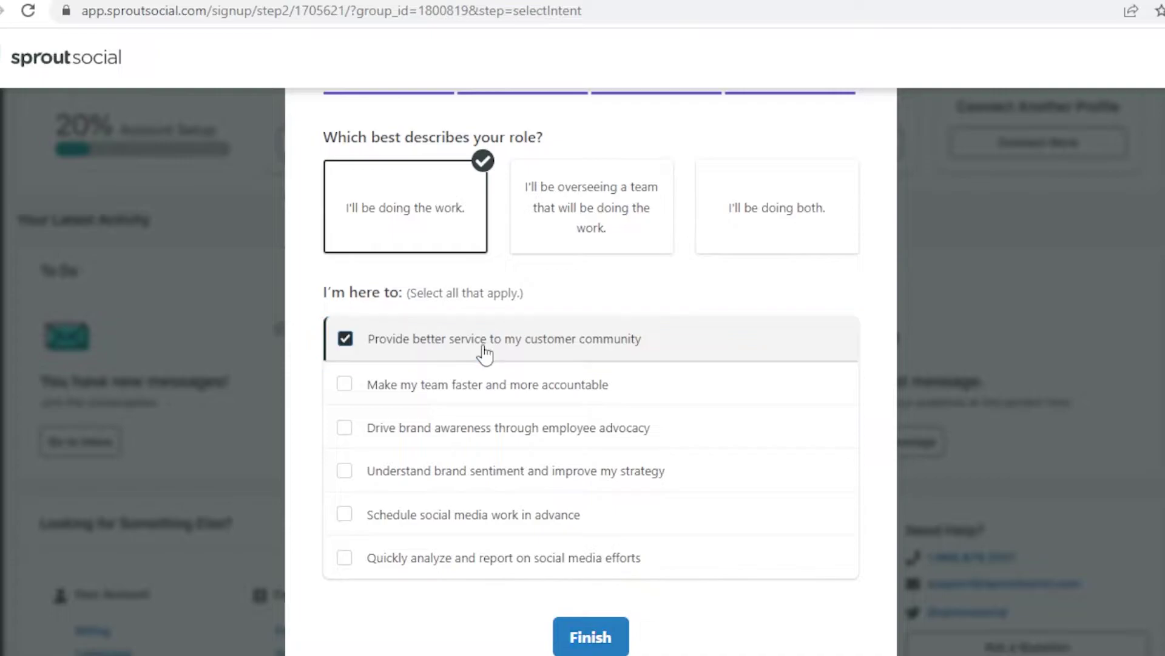
pyautogui.click(491, 447)
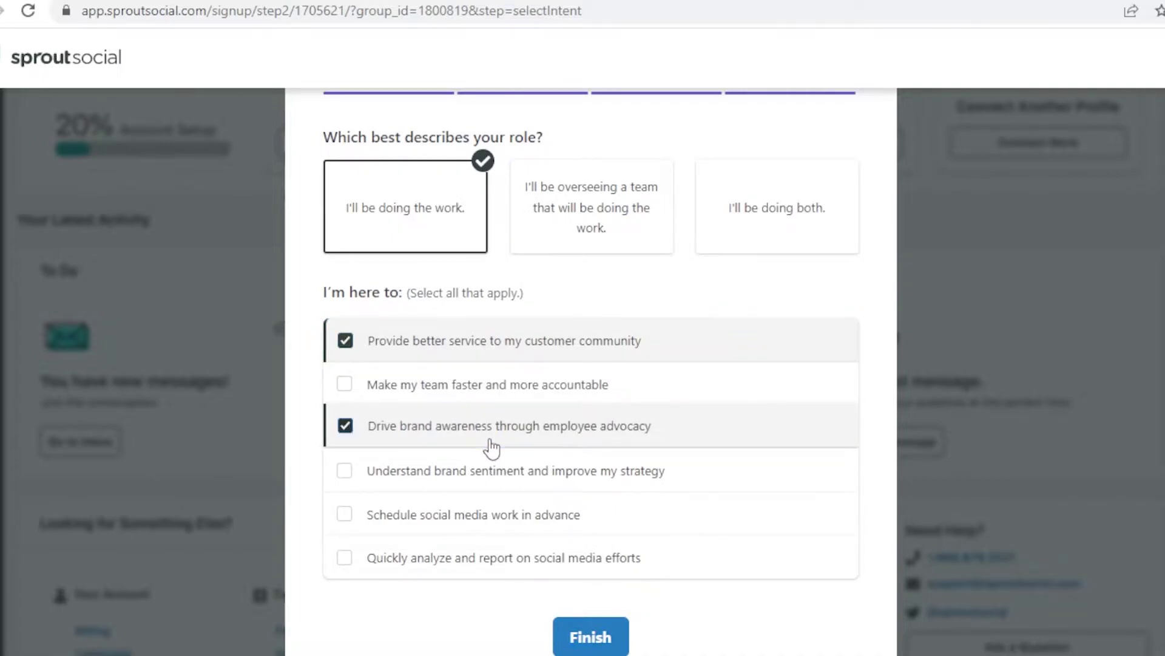
pyautogui.click(489, 443)
pyautogui.click(490, 479)
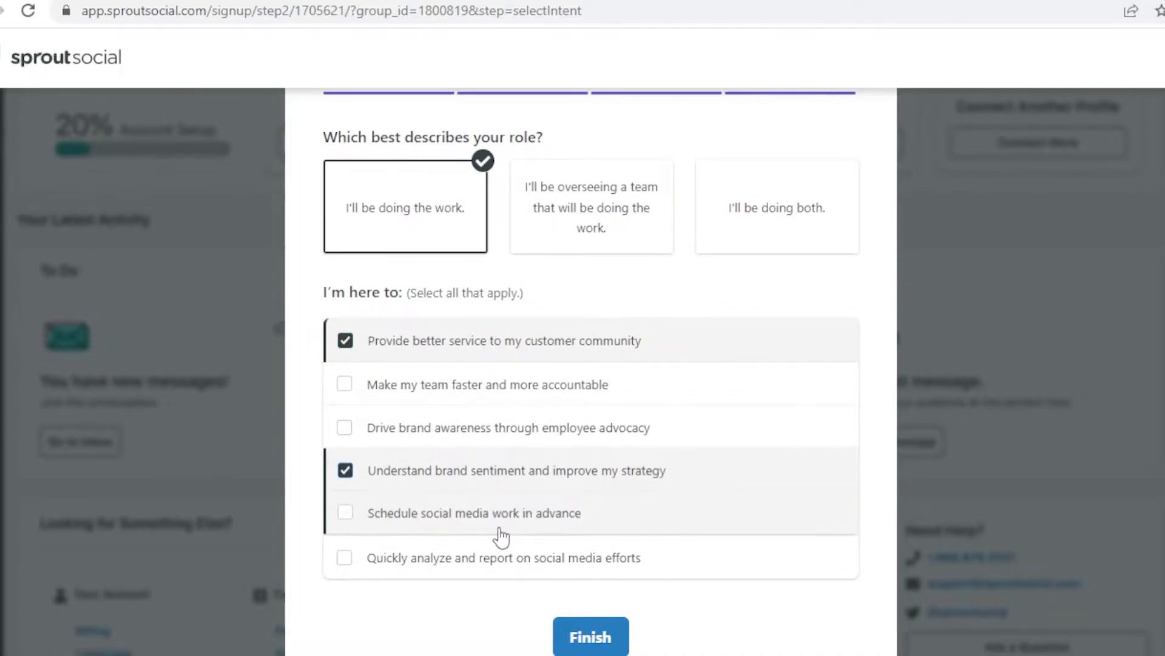
pyautogui.click(499, 529)
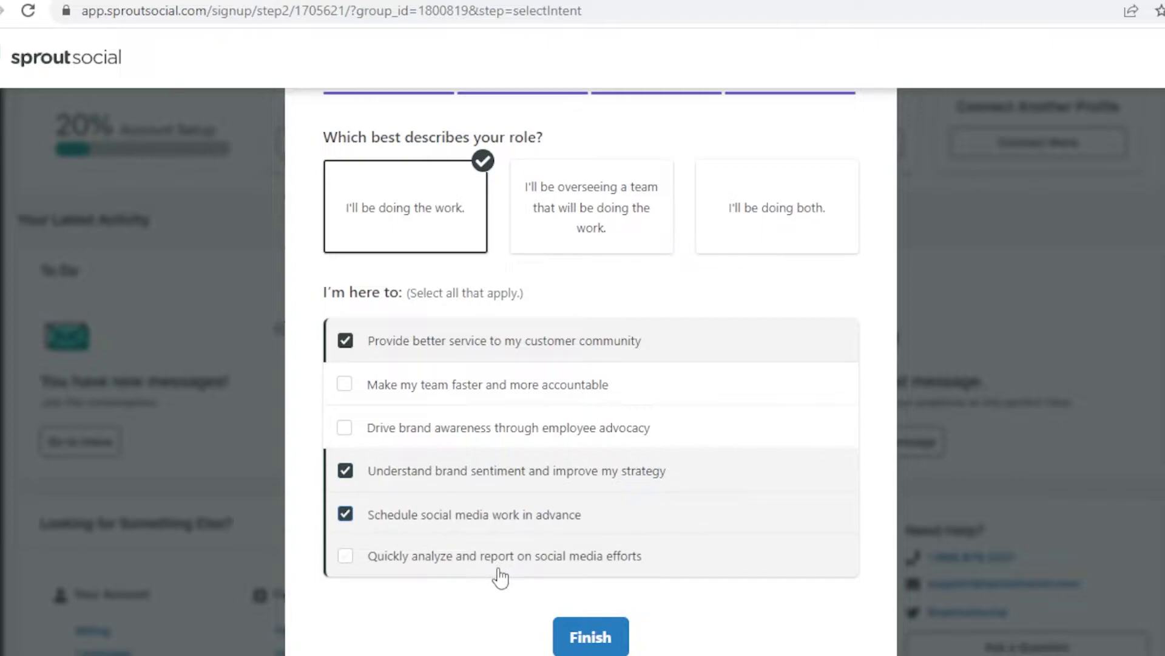
pyautogui.click(499, 572)
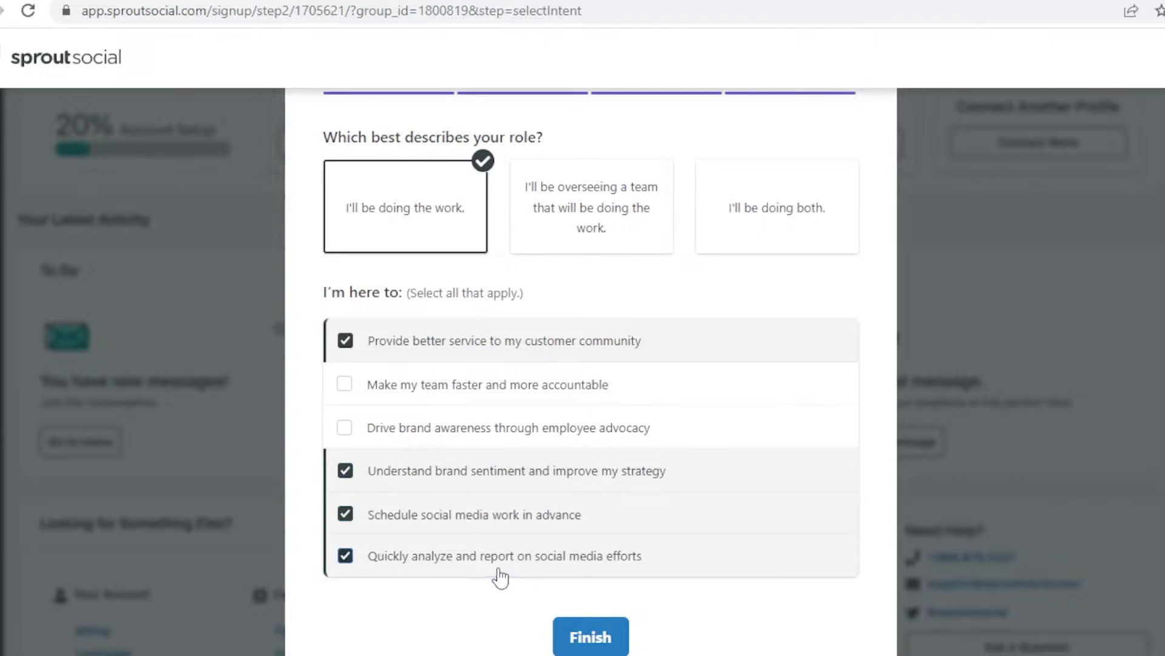
pyautogui.click(577, 632)
pyautogui.scroll(-1, 1121, 454)
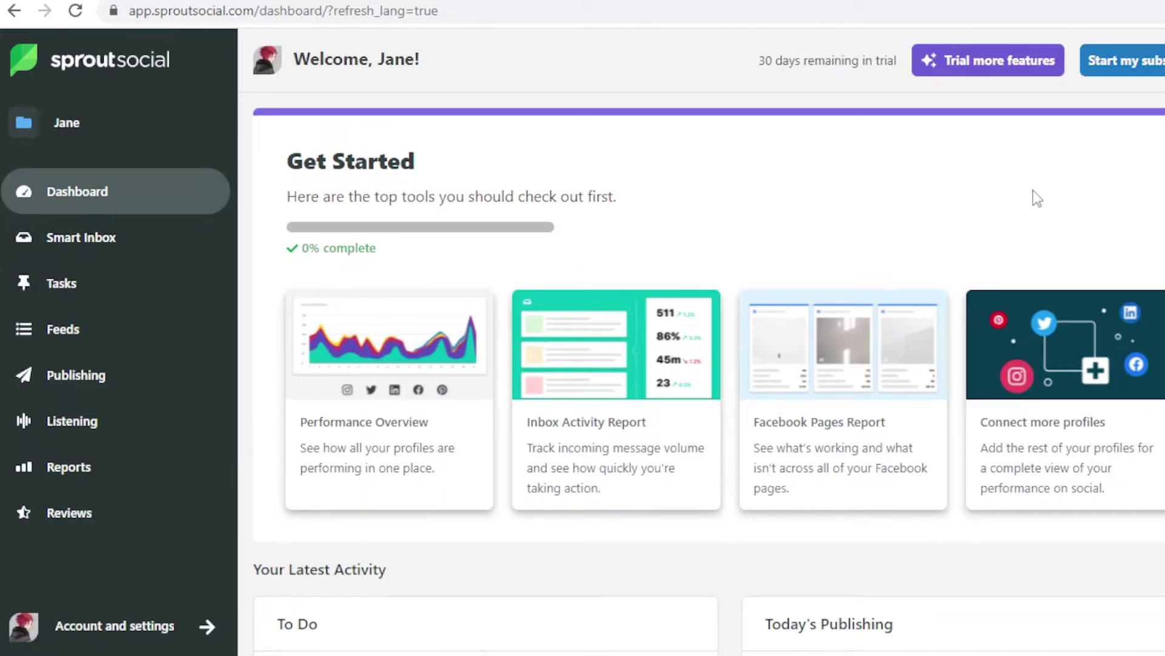
# - Open the Compose window, glance at the profile group picker and close it, then return to the dashboard
pyautogui.scroll(-2, 1055, 246)
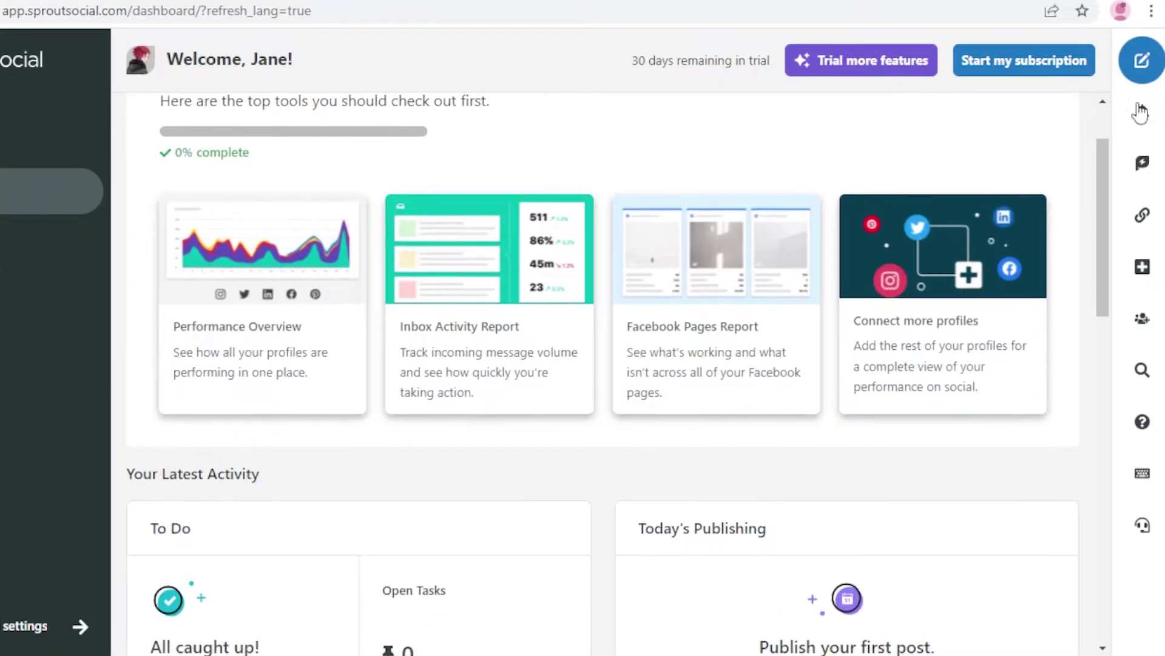
pyautogui.click(1140, 61)
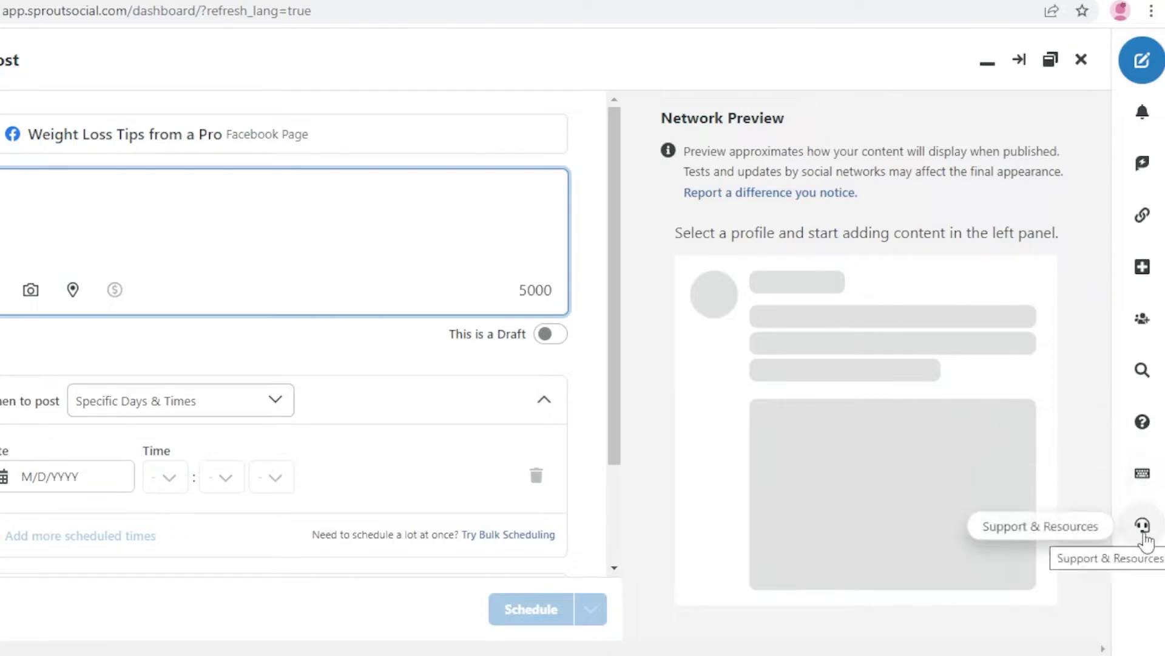
pyautogui.click(0, 122)
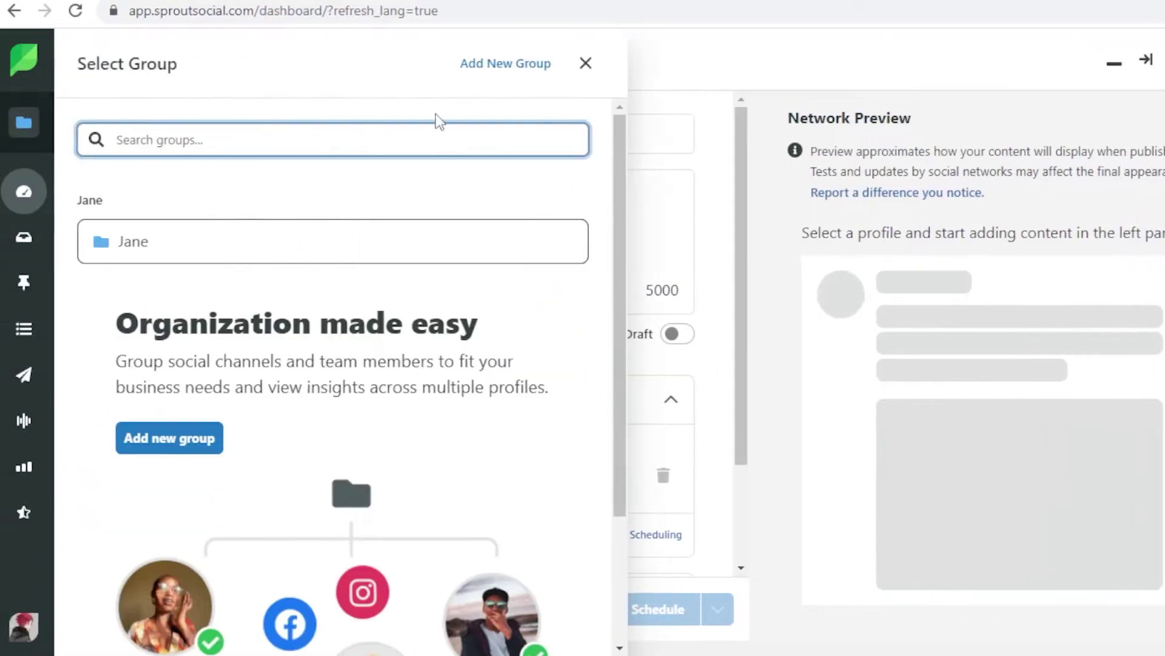
pyautogui.click(585, 64)
pyautogui.click(24, 192)
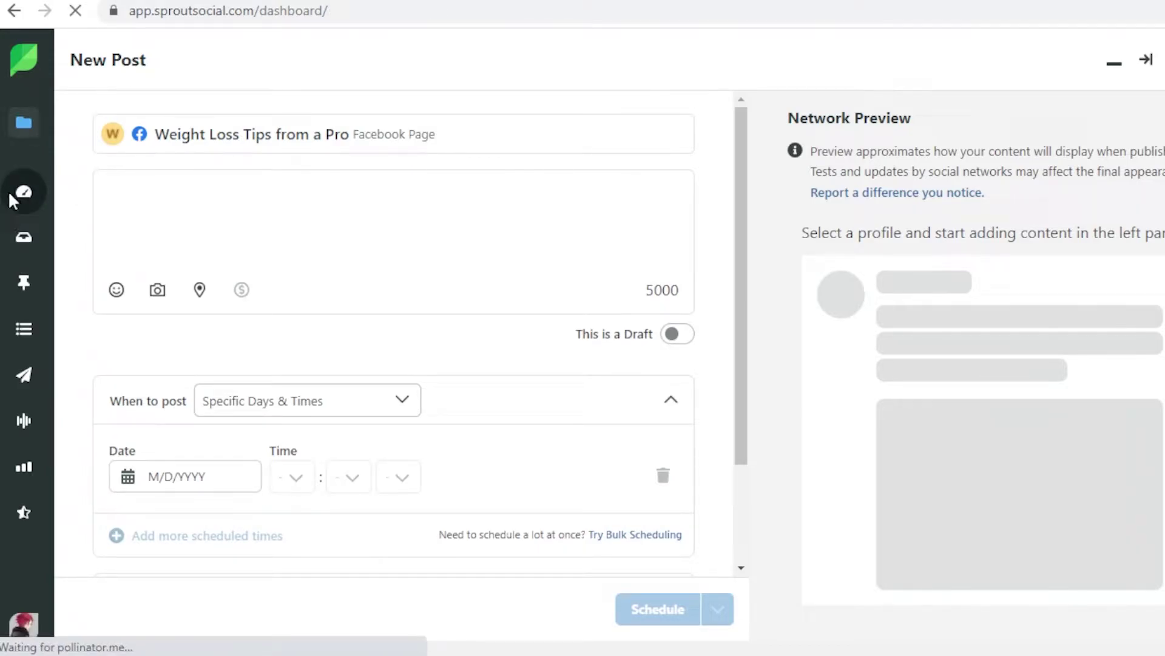
pyautogui.scroll(-1, 469, 192)
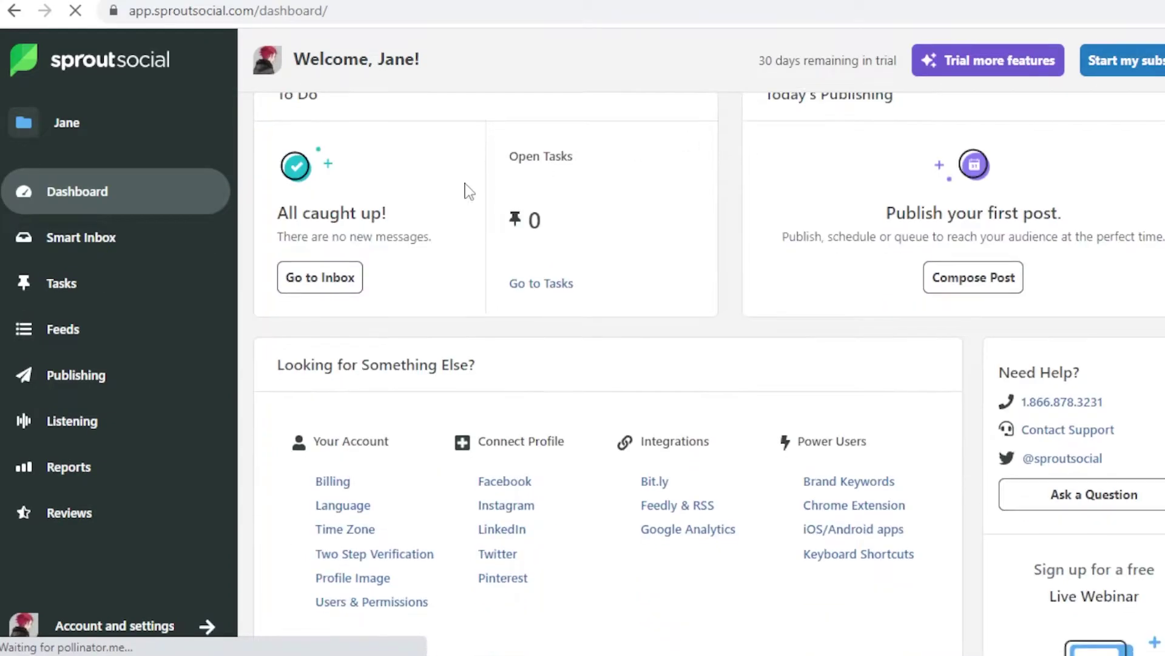
pyautogui.scroll(1, 468, 184)
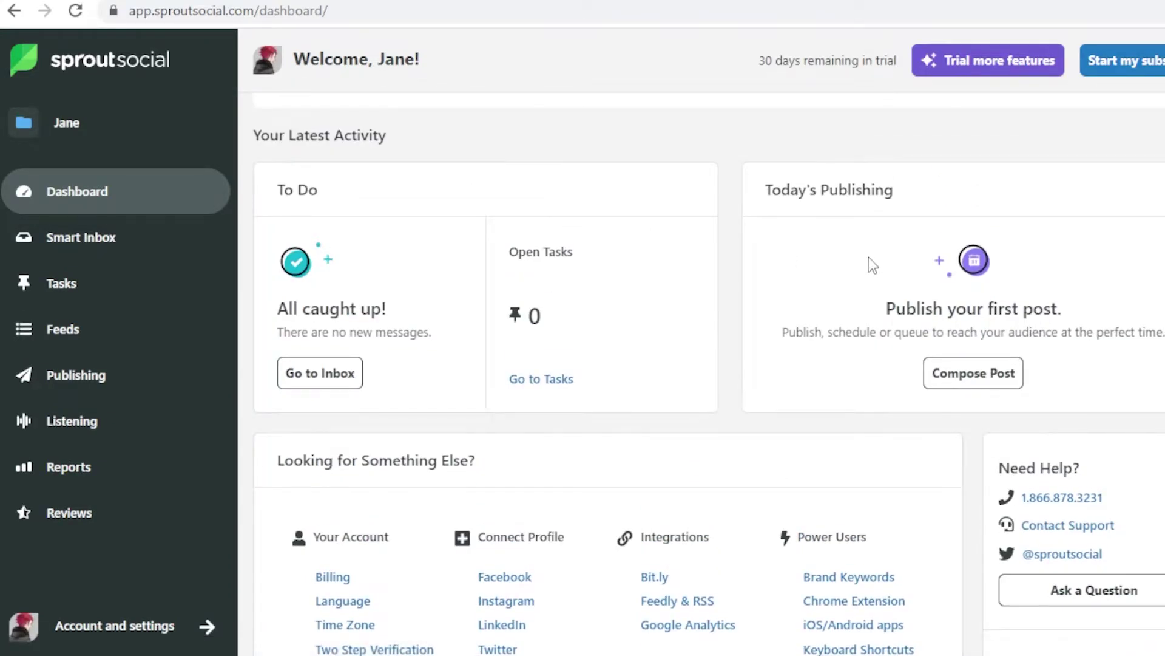
pyautogui.scroll(-3, 867, 261)
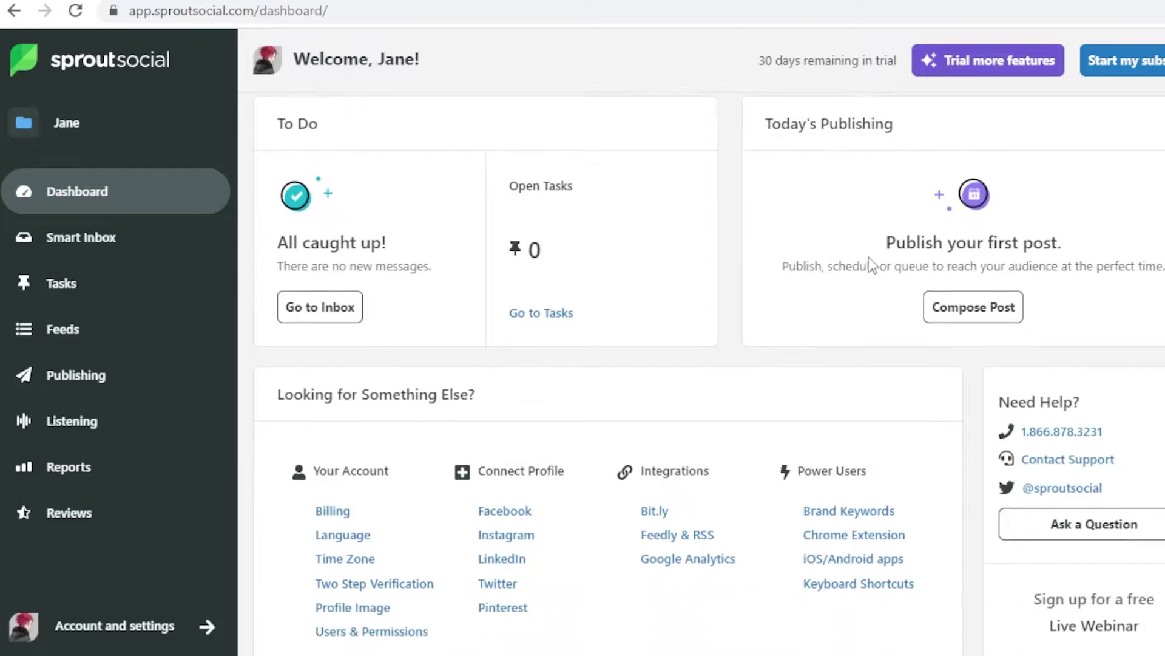
pyautogui.scroll(1, 467, 172)
pyautogui.scroll(-3, 665, 188)
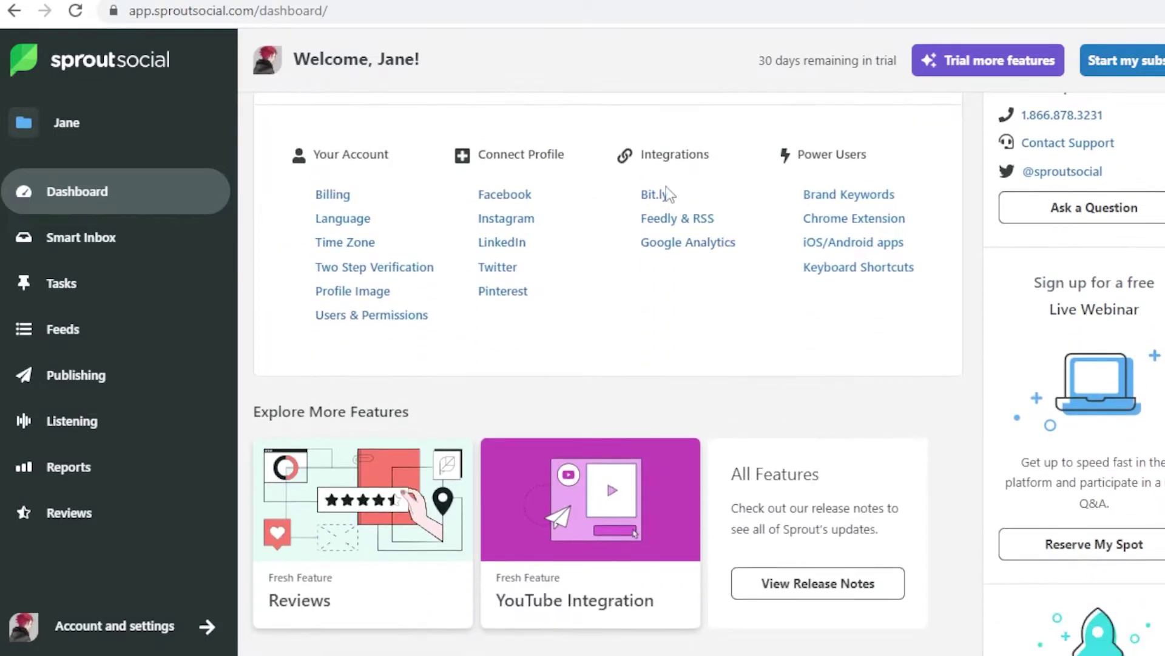
pyautogui.scroll(-4, 832, 221)
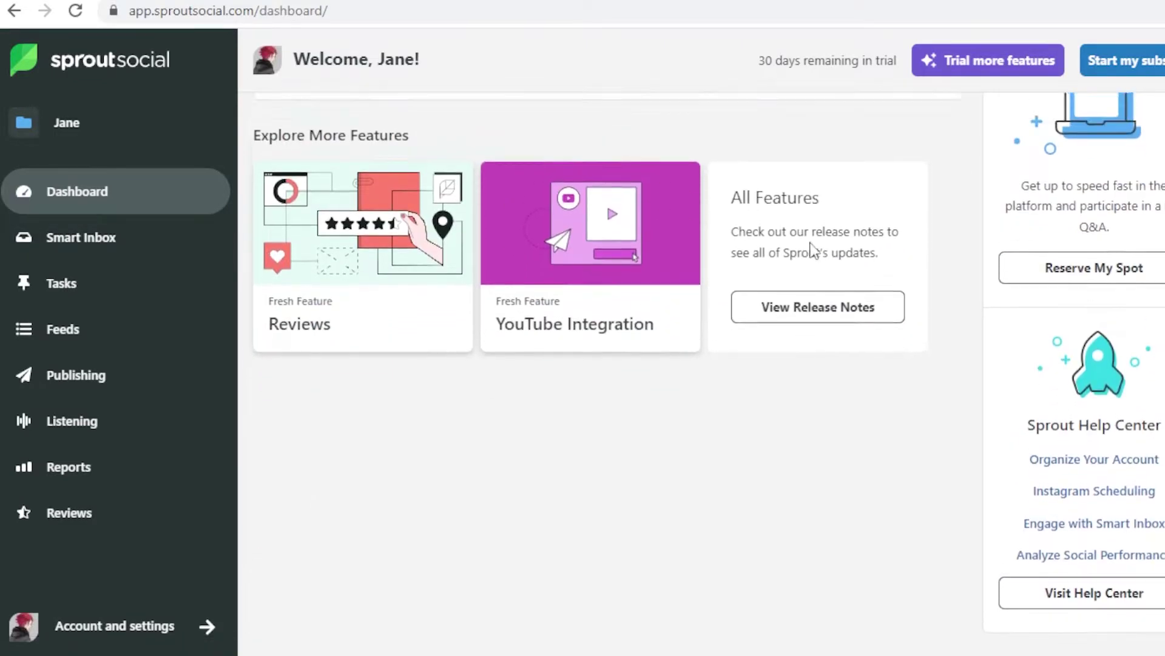
pyautogui.scroll(7, 836, 199)
pyautogui.scroll(-7, 644, 343)
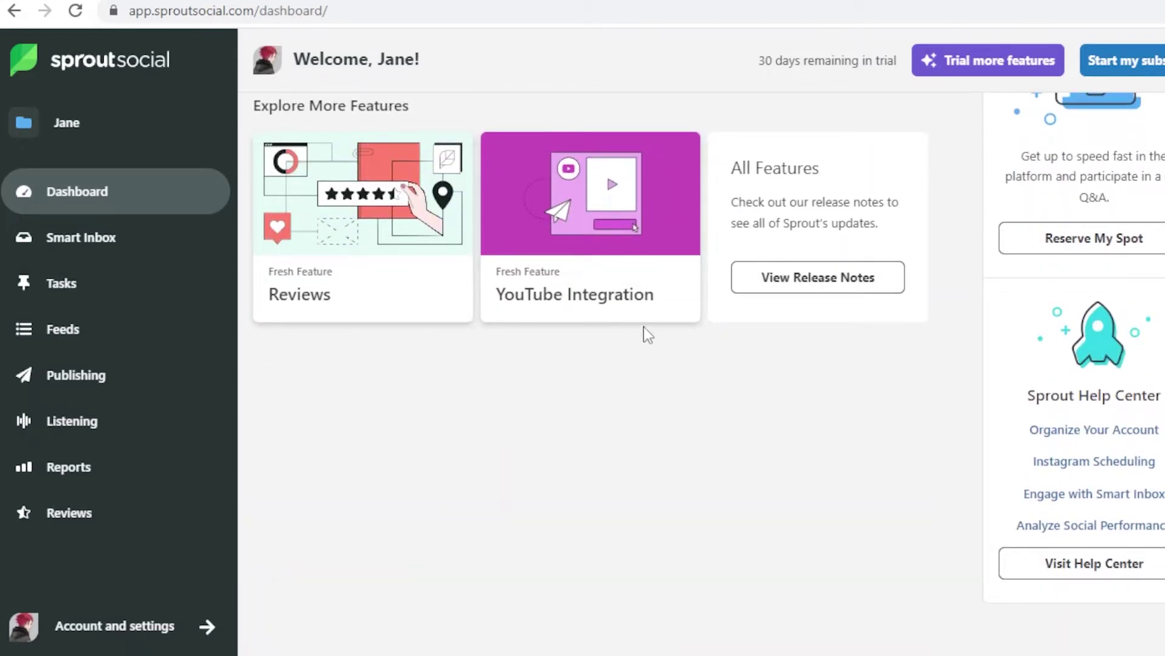
pyautogui.scroll(7, 421, 243)
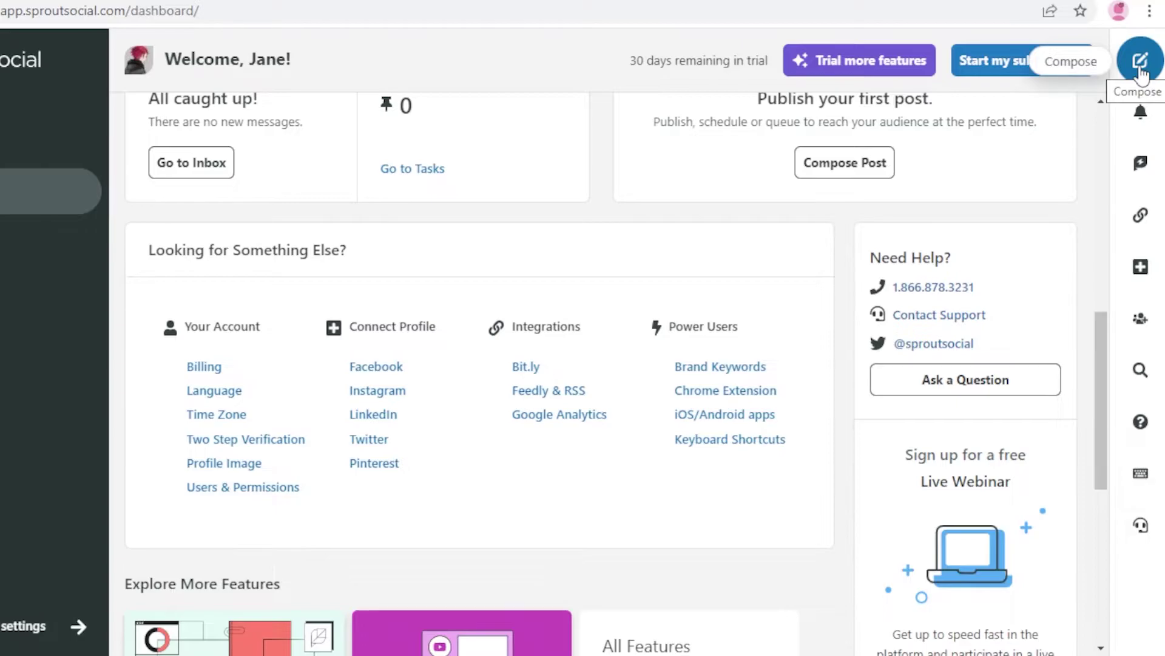
# - Compose a new post reading 'SUMMER CLEANSE DIET COMING SOON!'
pyautogui.click(1141, 72)
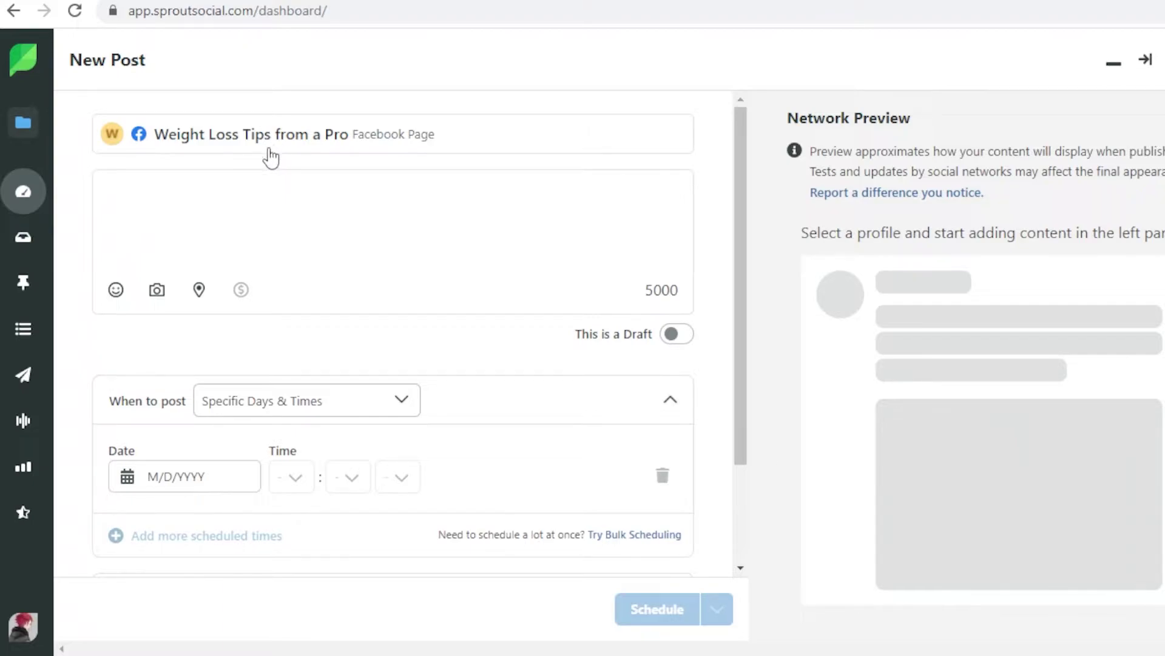
pyautogui.click(238, 210)
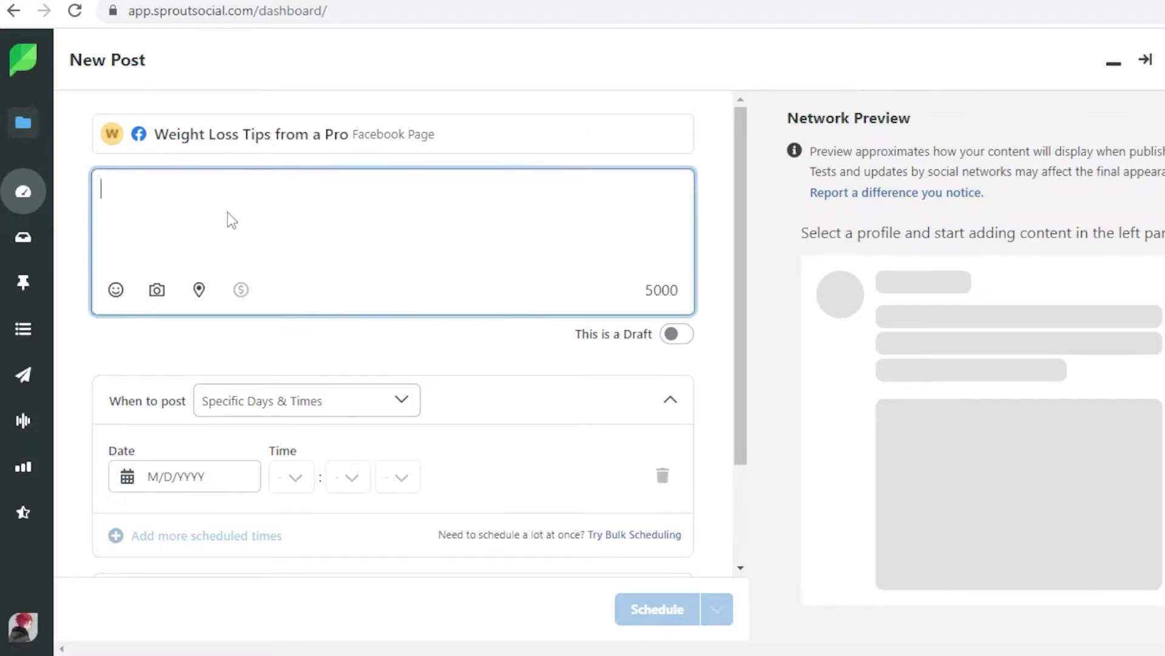
pyautogui.write('A')
pyautogui.write('SUMMER CLEANSE')
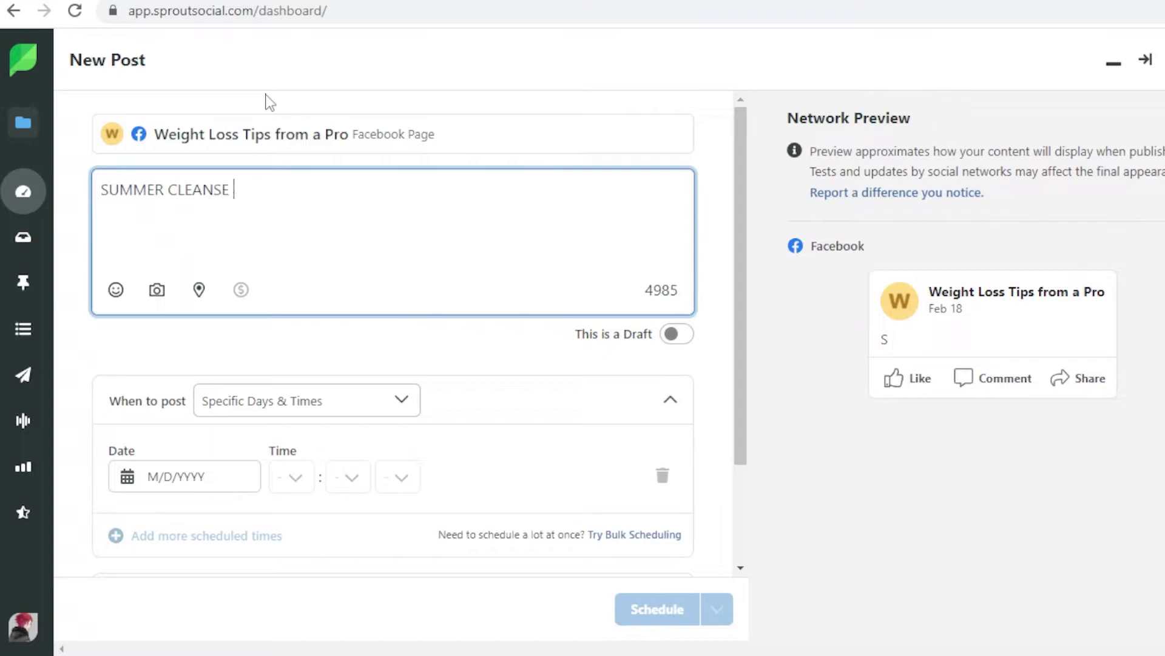
pyautogui.write(' DIET COMING SOON!')
# - Schedule the post at a specific time: Tue, Mar 1, 2022, 10:30 am
pyautogui.click(297, 406)
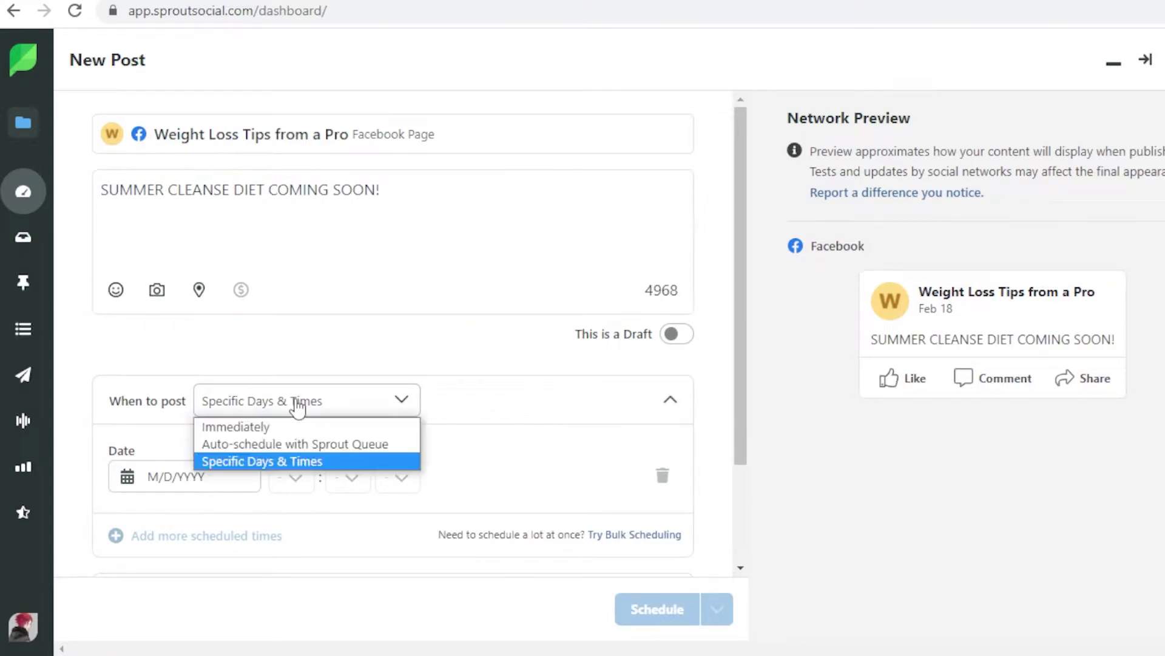
pyautogui.click(237, 460)
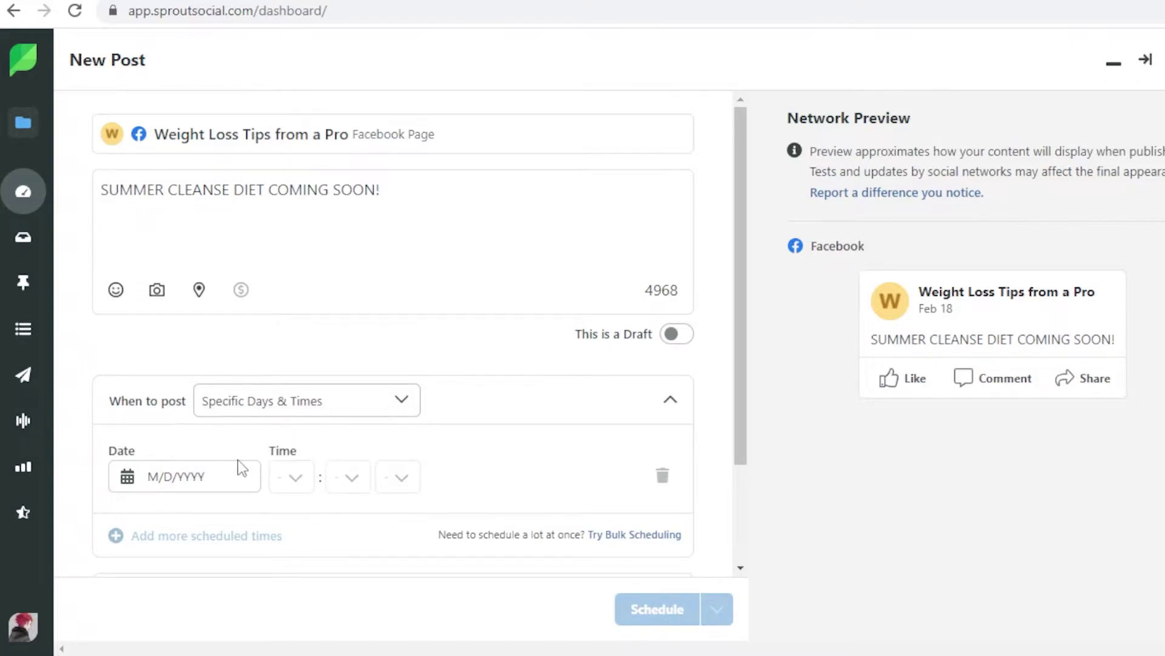
pyautogui.click(150, 475)
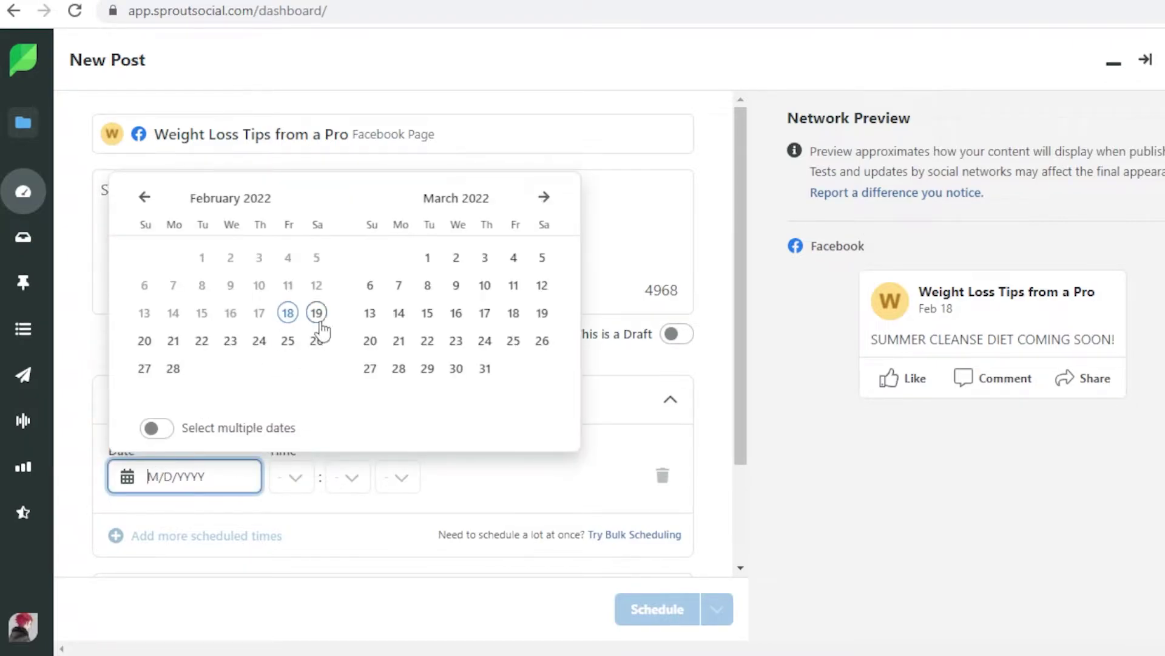
pyautogui.click(428, 256)
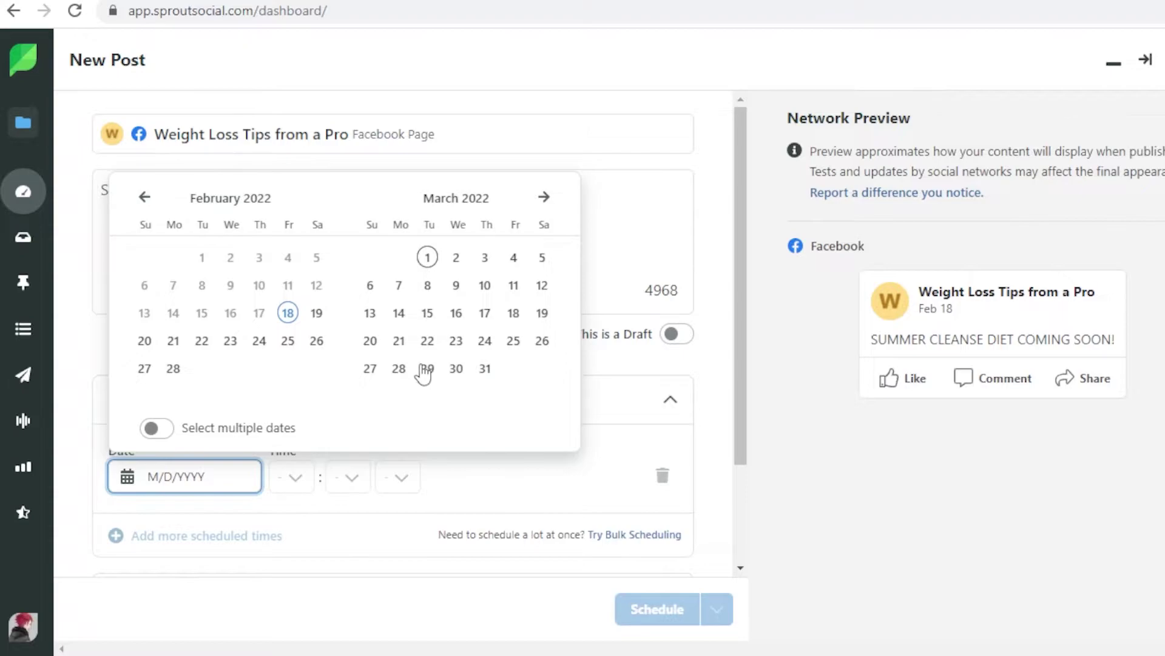
pyautogui.click(304, 477)
pyautogui.click(305, 399)
pyautogui.click(360, 477)
pyautogui.click(351, 295)
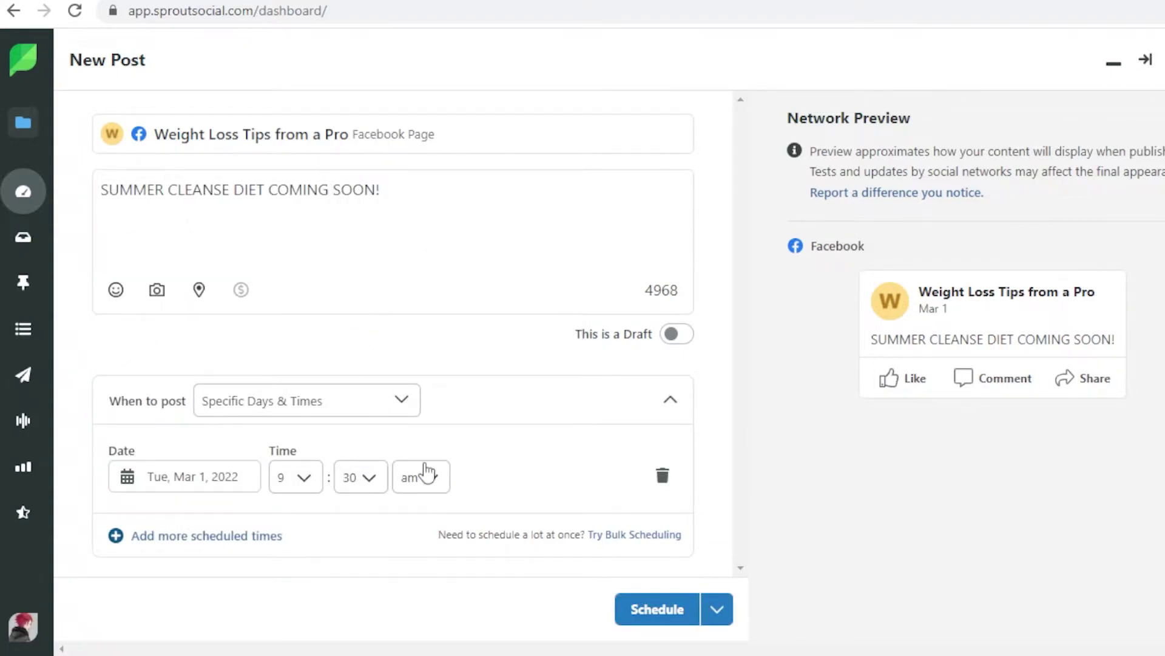
pyautogui.click(303, 479)
pyautogui.click(308, 418)
pyautogui.click(668, 613)
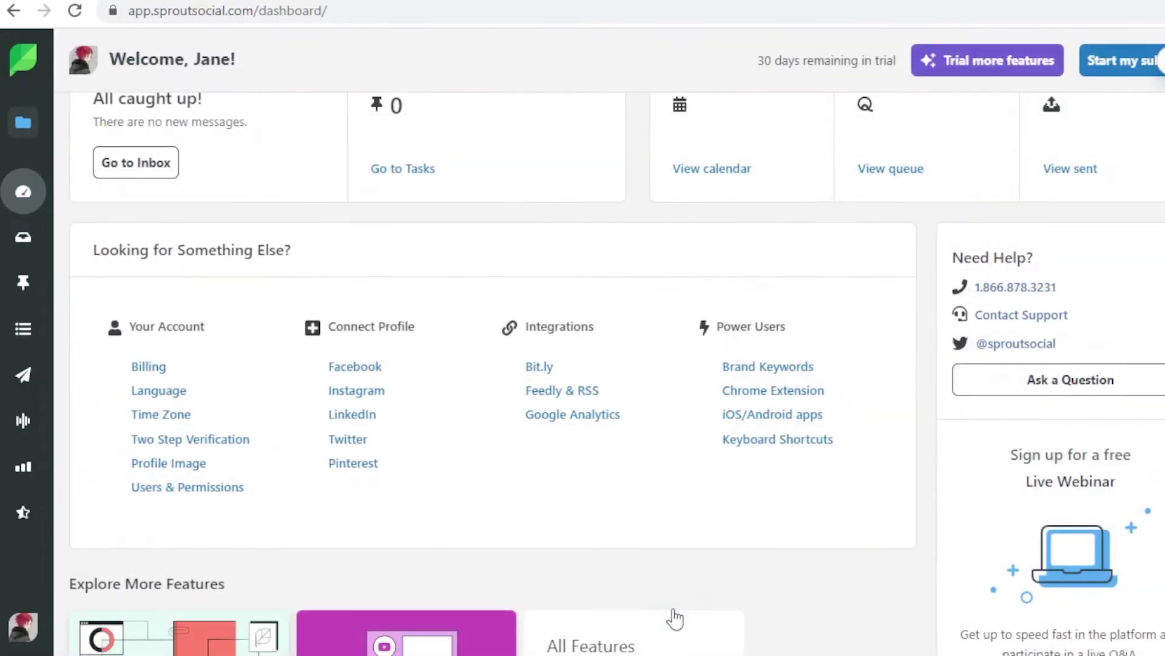
pyautogui.scroll(10, 604, 368)
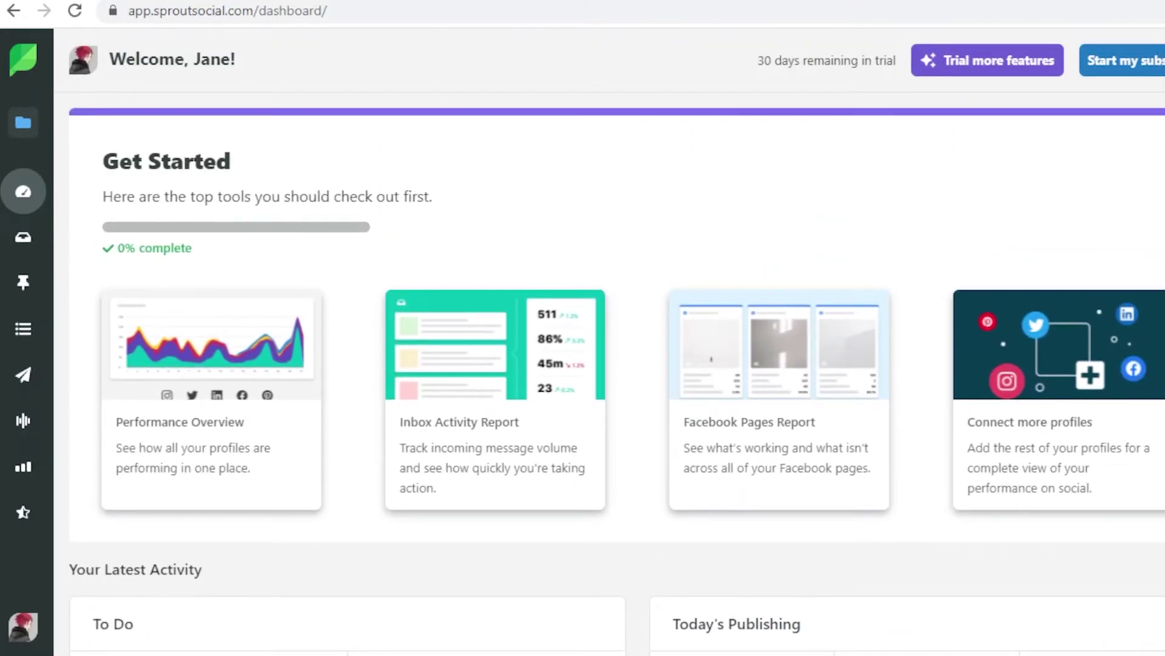
pyautogui.click(1137, 57)
pyautogui.scroll(-3, 87, 367)
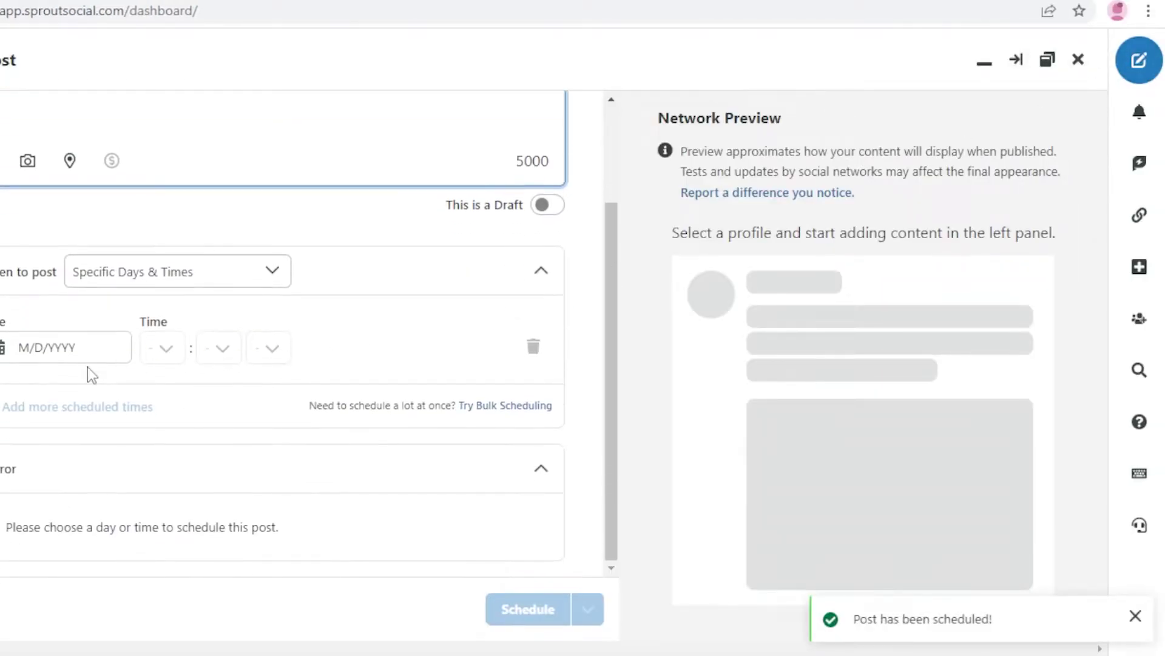
pyautogui.scroll(5, 88, 367)
pyautogui.scroll(-2, 366, 273)
pyautogui.scroll(2, 366, 325)
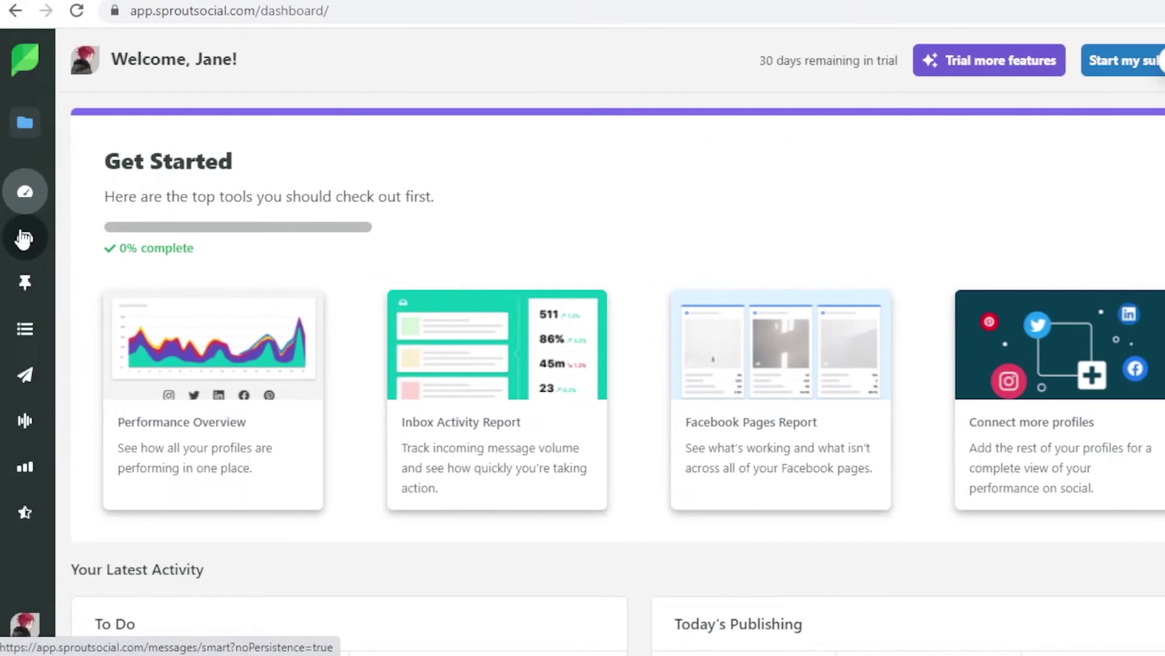
# - Look through the Tasks section, then move on to the Smart Inbox
pyautogui.click(27, 294)
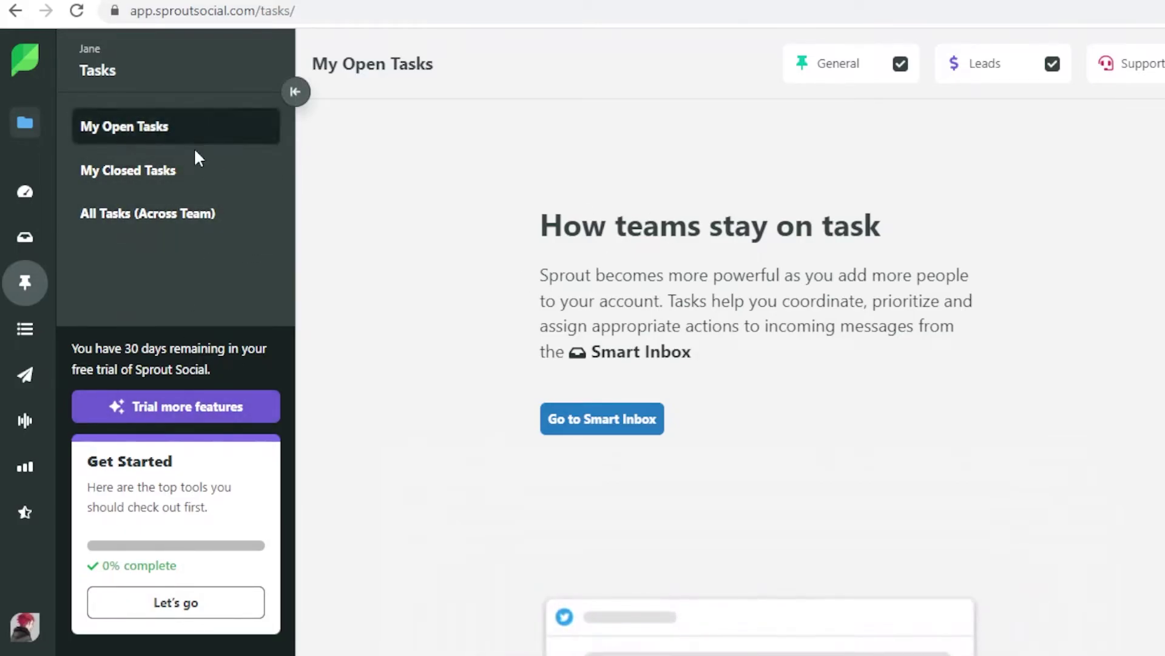
pyautogui.scroll(-4, 344, 312)
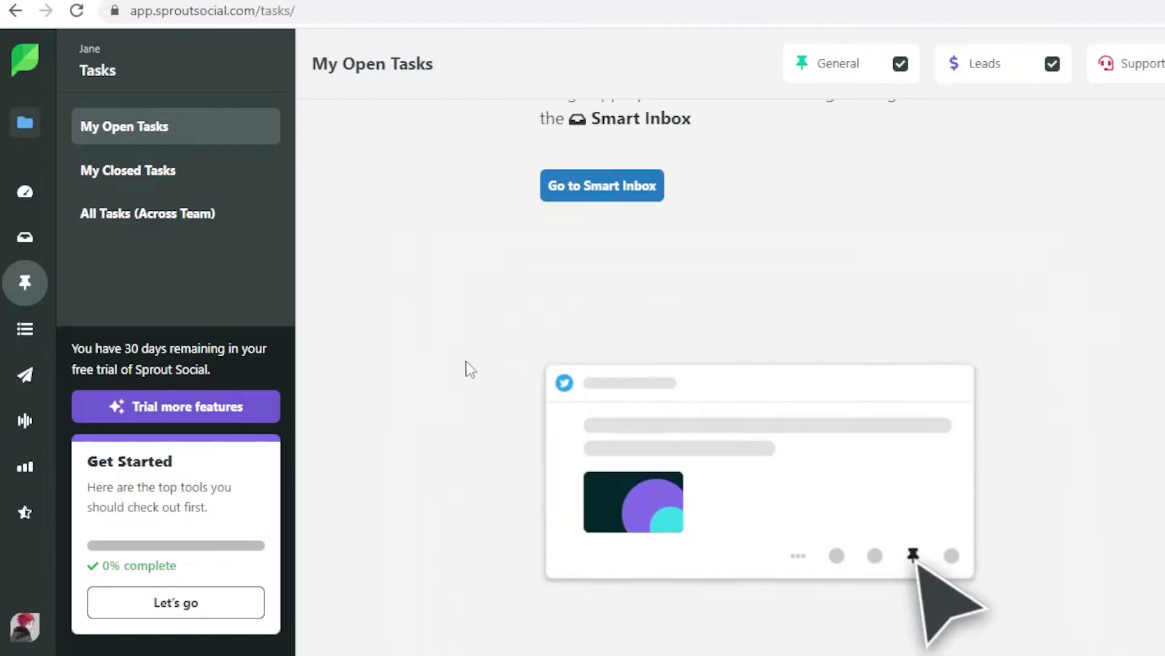
pyautogui.scroll(-3, 470, 369)
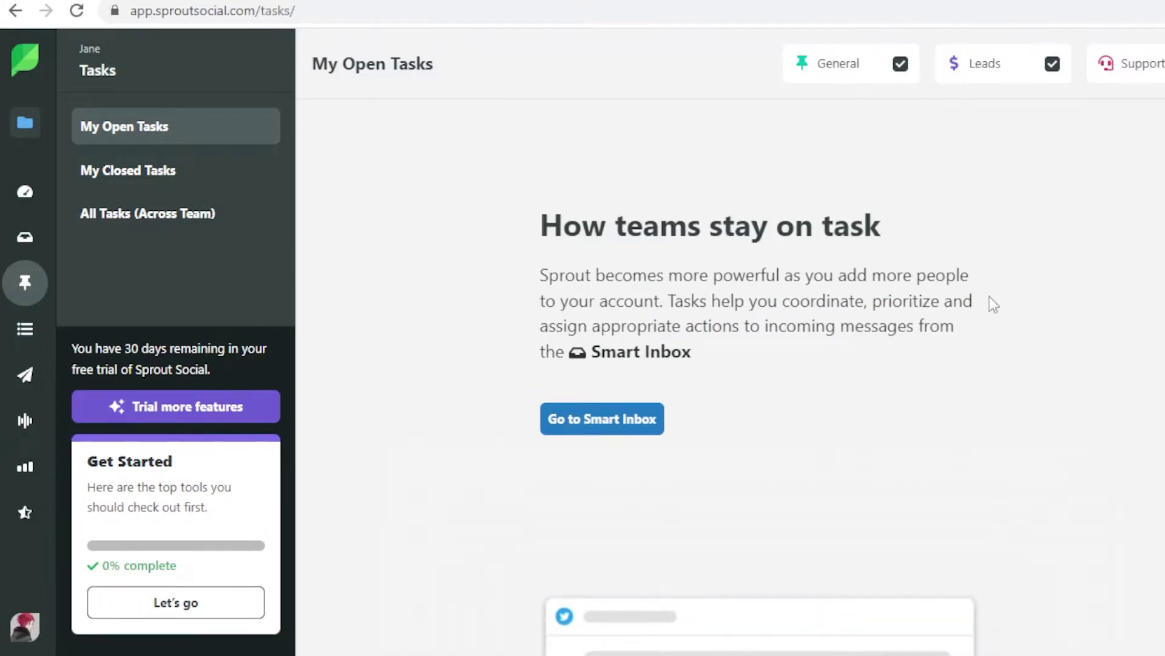
pyautogui.click(578, 418)
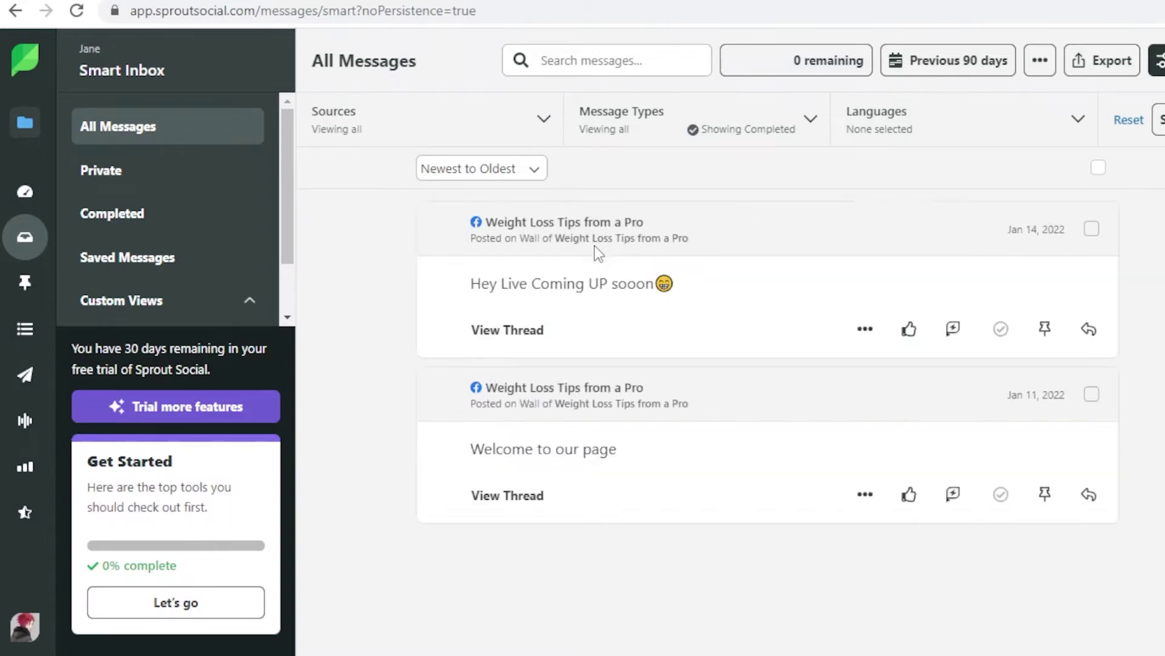
pyautogui.moveTo(595, 254)
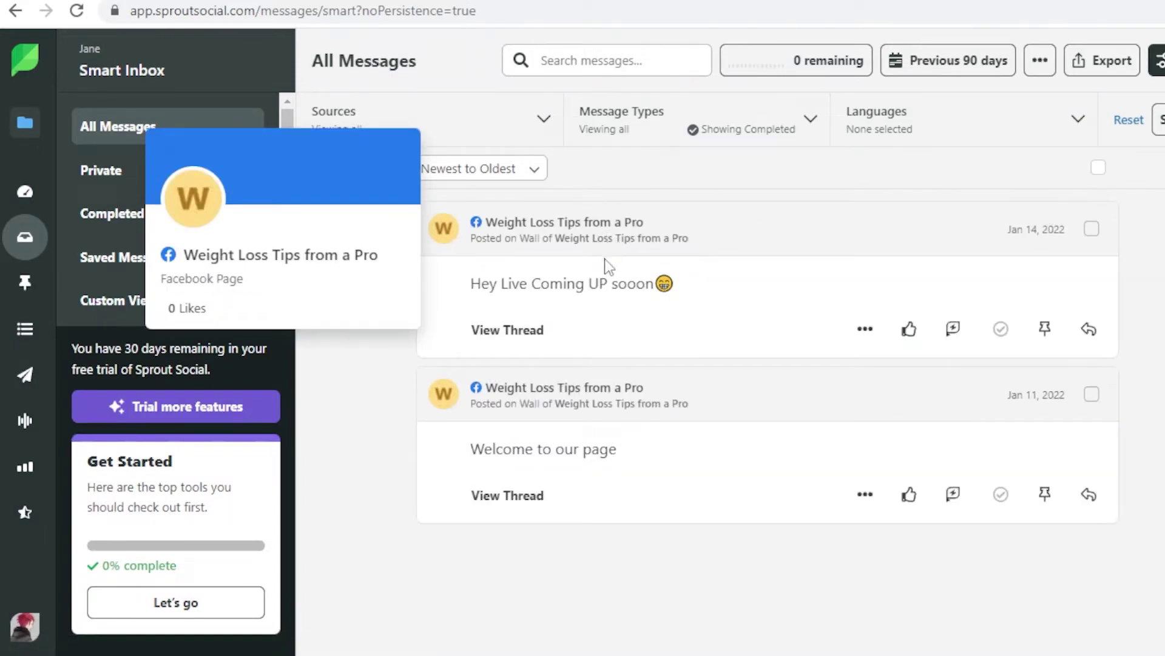
pyautogui.moveTo(568, 401)
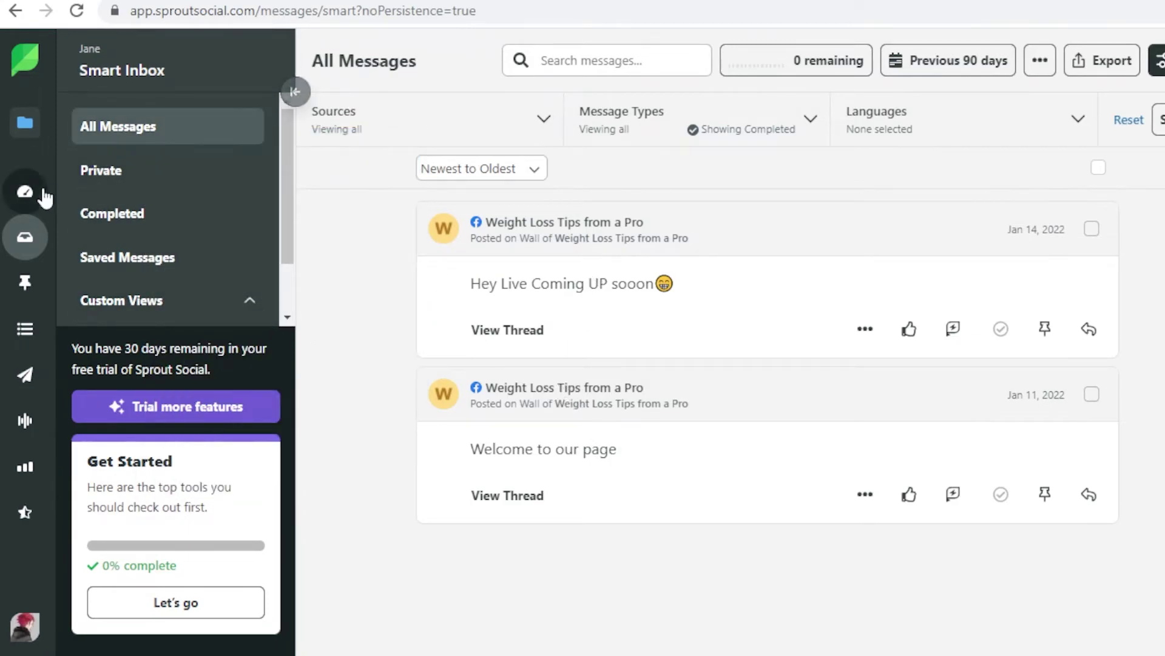
pyautogui.click(30, 248)
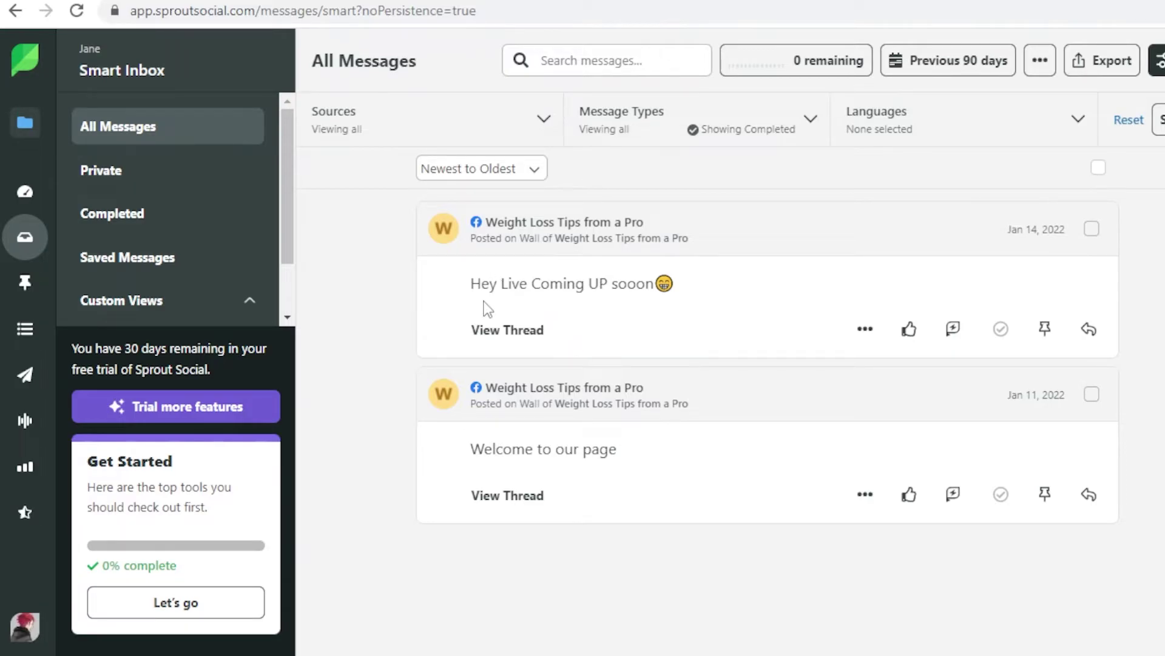
# - Set the Smart Inbox date range to Previous 7 days
pyautogui.click(992, 63)
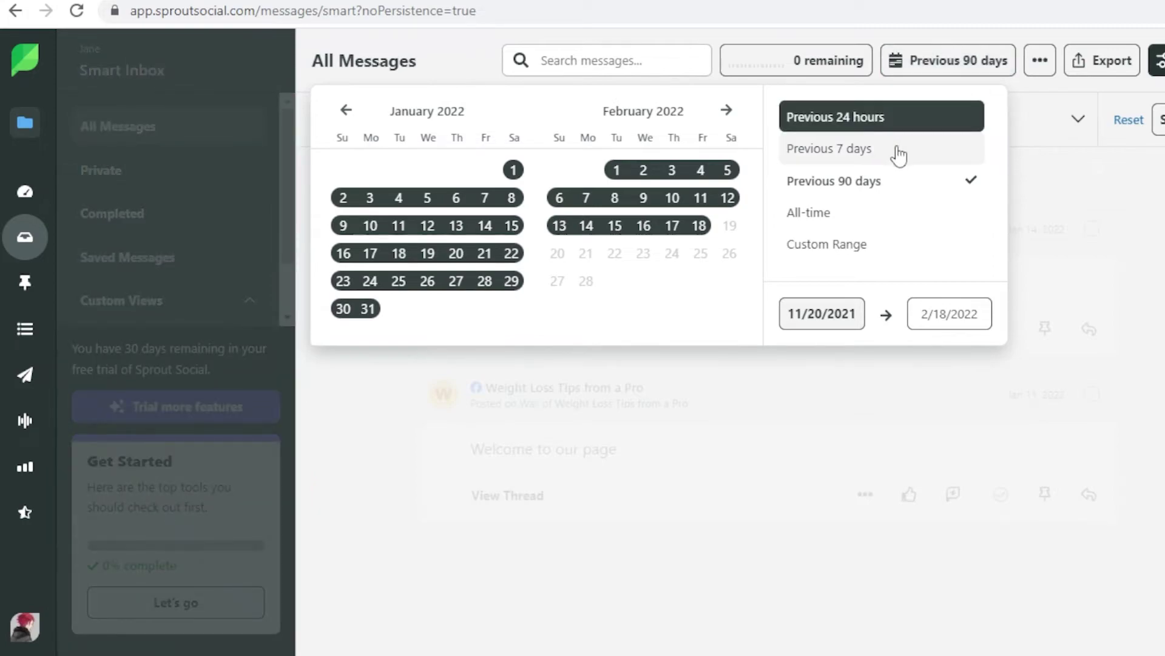
pyautogui.click(820, 159)
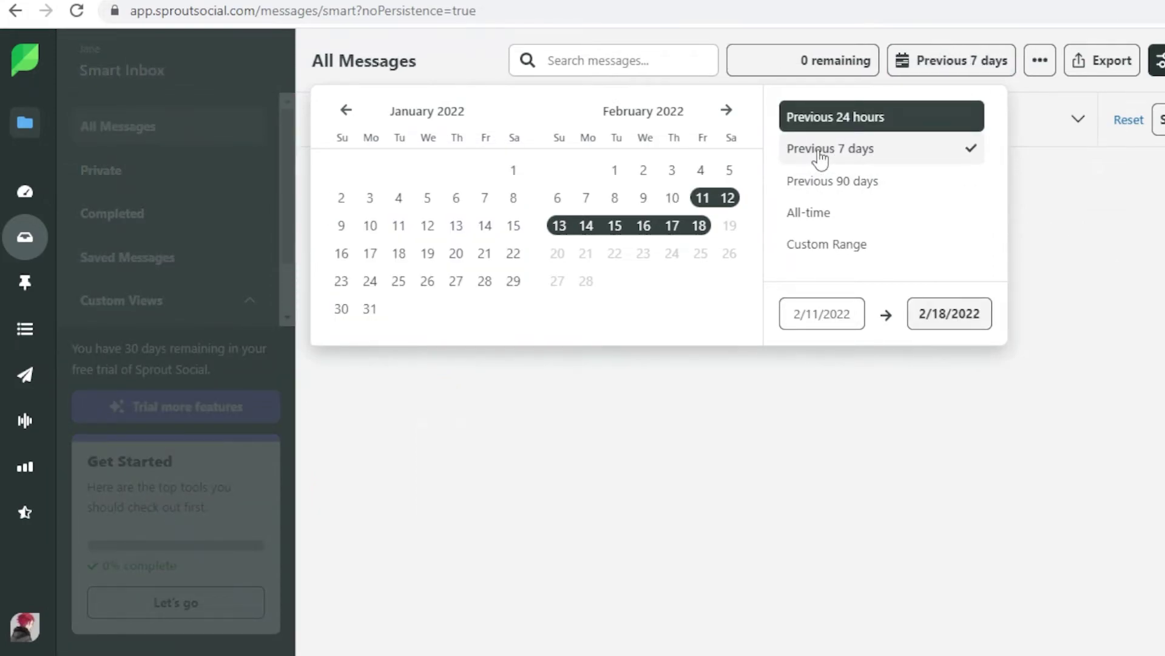
pyautogui.click(963, 60)
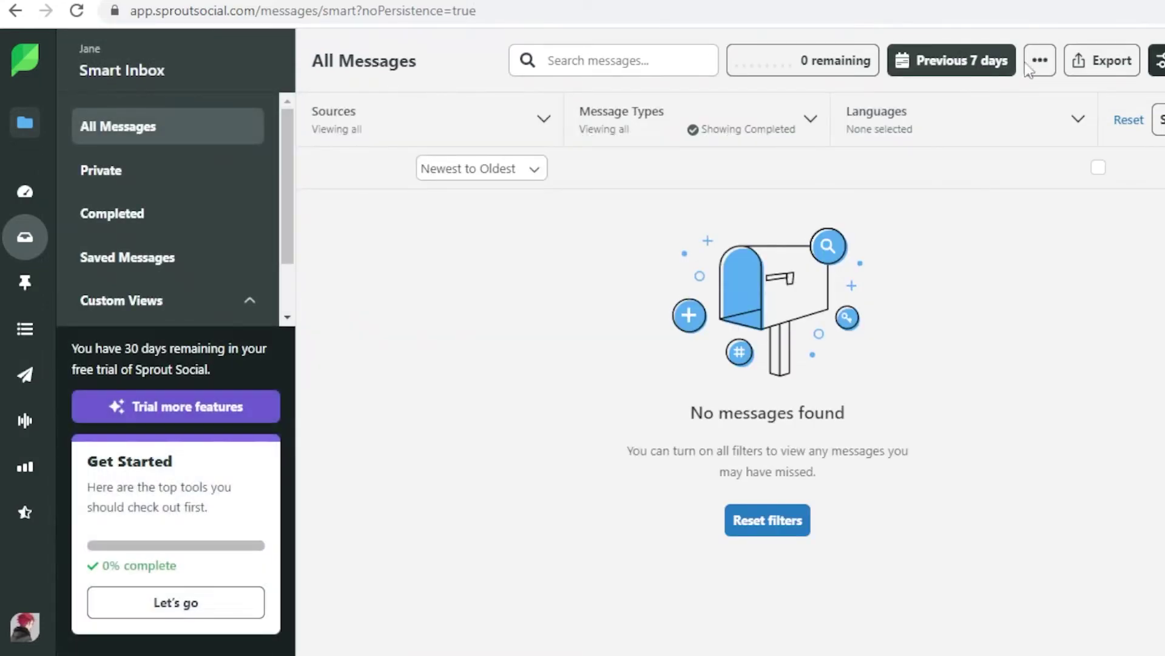
# - Try the extra-options menu, the Filters toggle and the Languages filter, closing each again
pyautogui.click(1039, 63)
pyautogui.click(1041, 61)
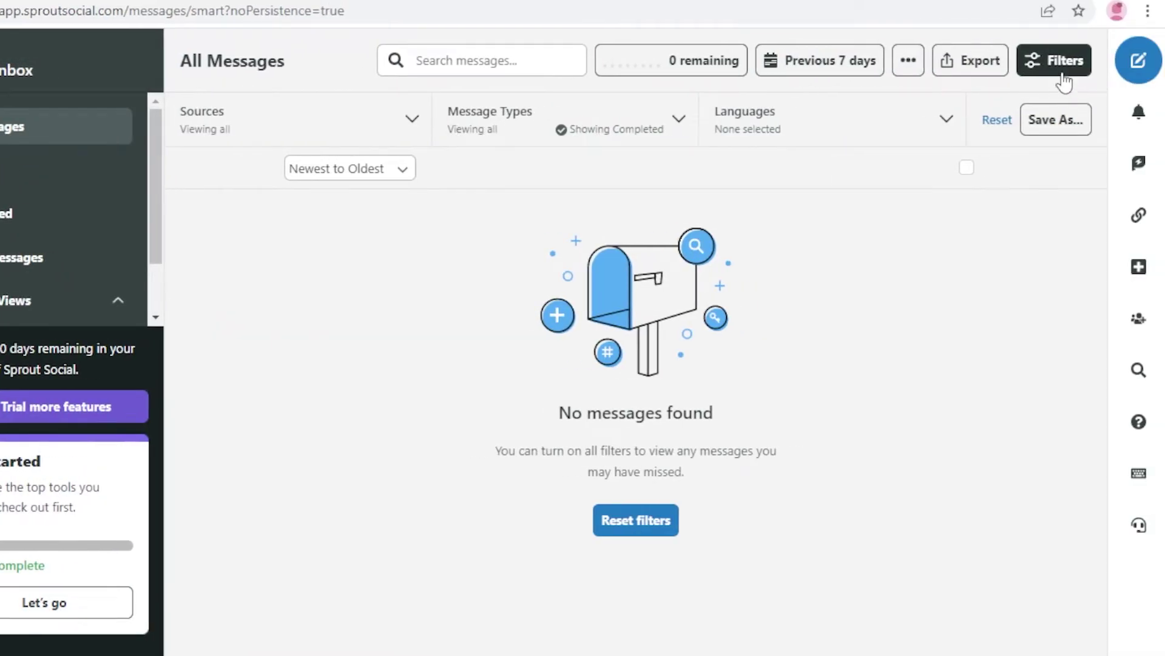
pyautogui.click(1062, 73)
pyautogui.click(1061, 68)
pyautogui.click(867, 118)
pyautogui.click(432, 244)
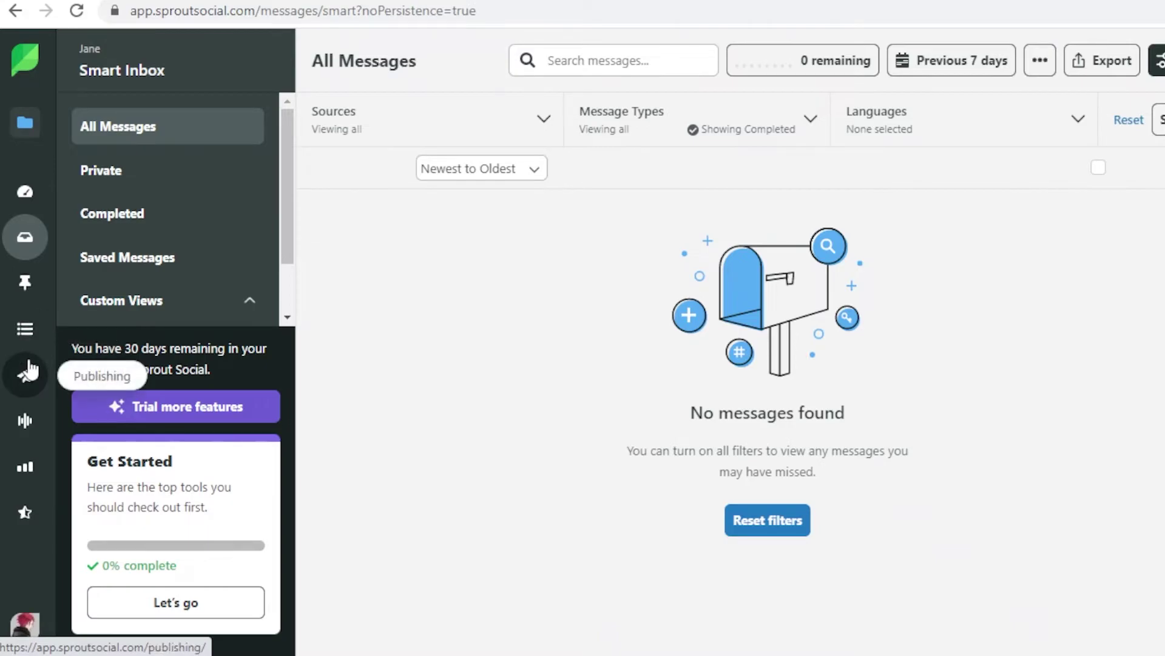
# - Go to Publishing and open the Sprout Queue for Weight Loss Tips from a Pro
pyautogui.click(23, 373)
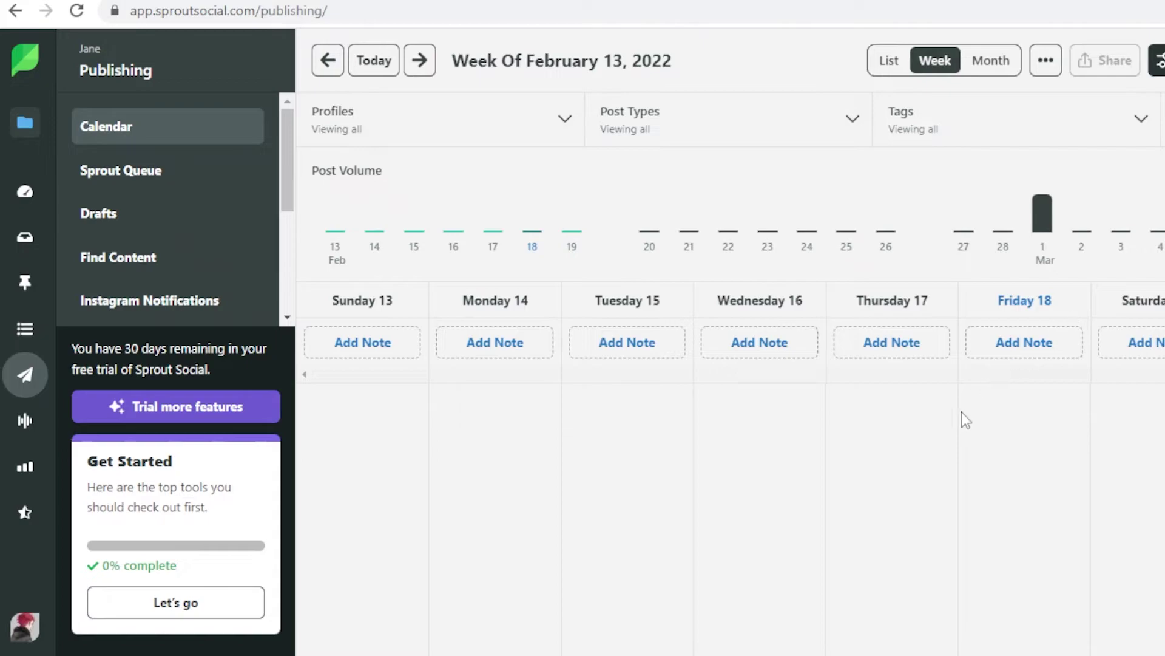
pyautogui.click(217, 177)
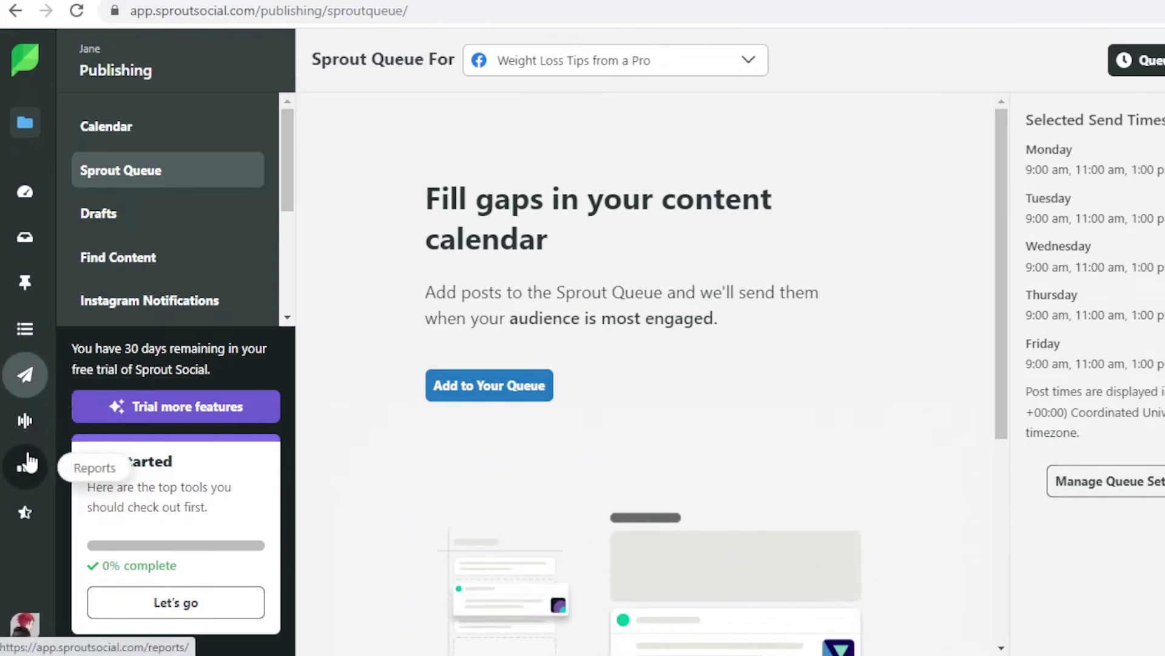
# - Go to Reports Home and expand the Competitors by Network and Cross-Network report groups
pyautogui.click(24, 466)
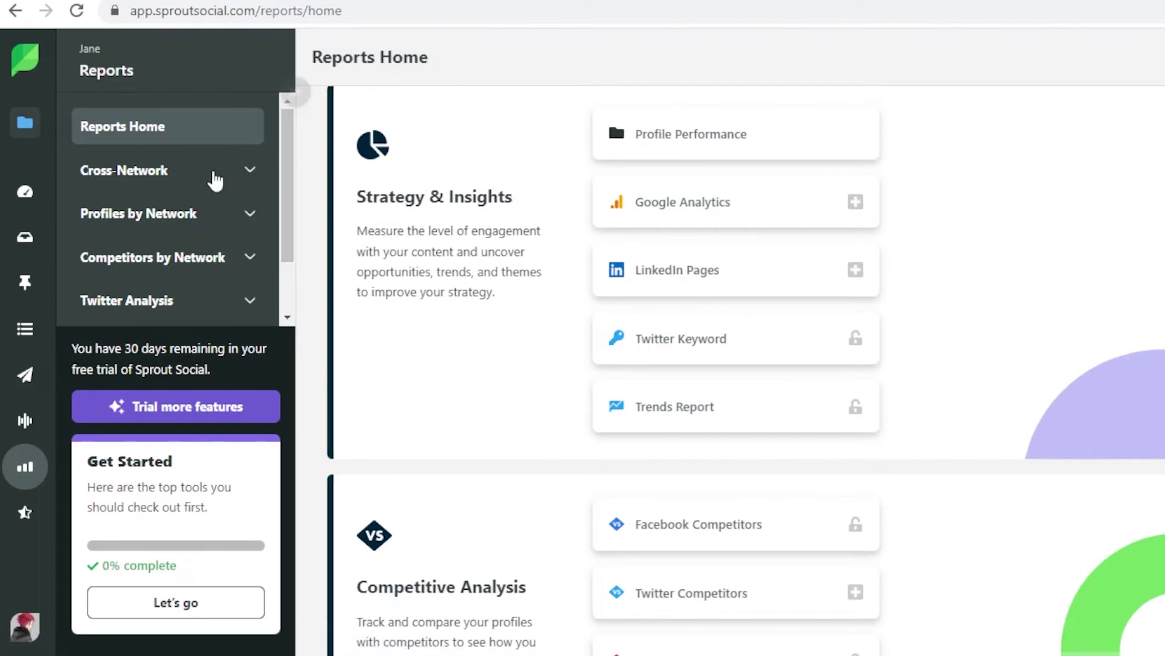
pyautogui.click(246, 258)
pyautogui.scroll(-2, 243, 223)
pyautogui.scroll(2, 247, 148)
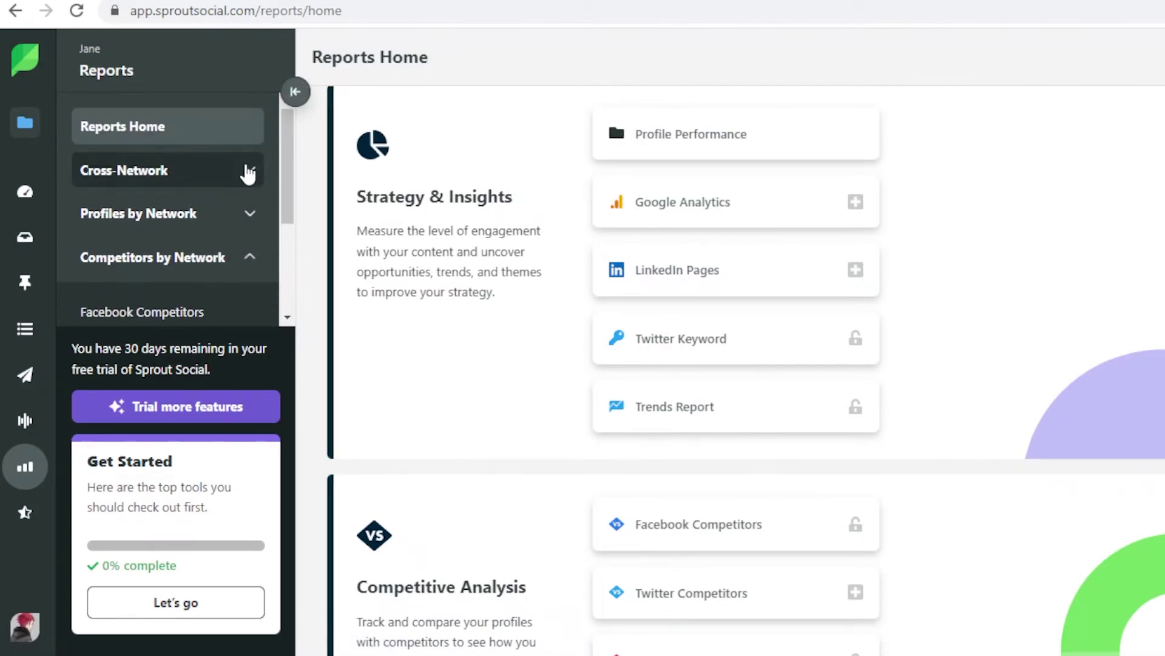
pyautogui.click(247, 171)
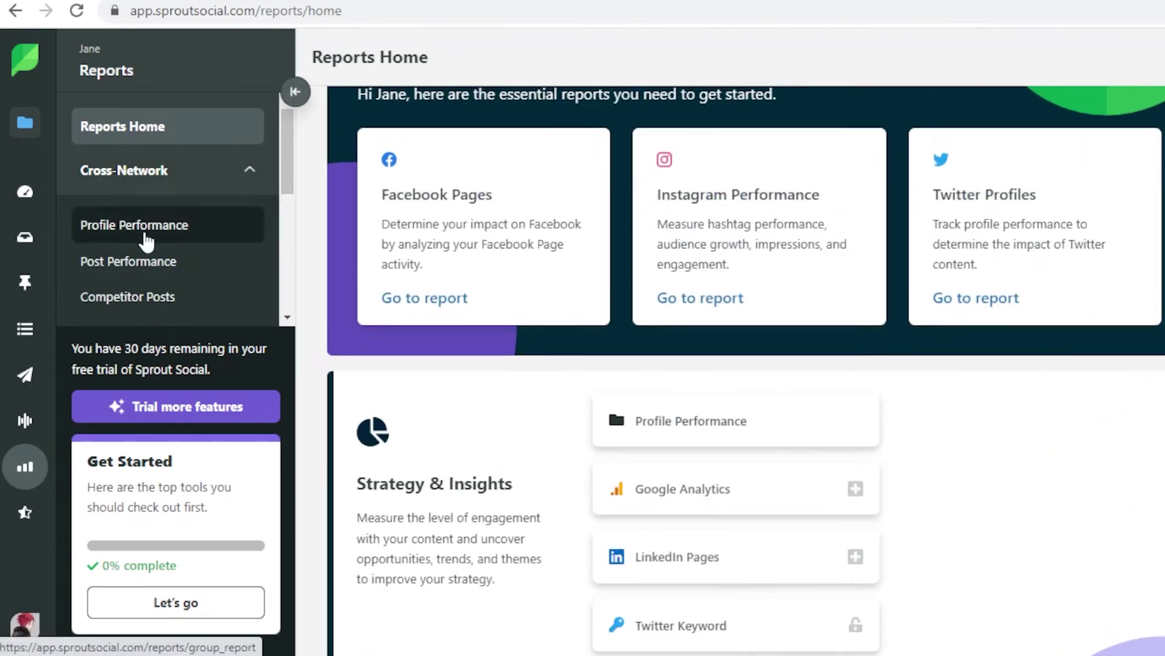
pyautogui.scroll(-2, 141, 297)
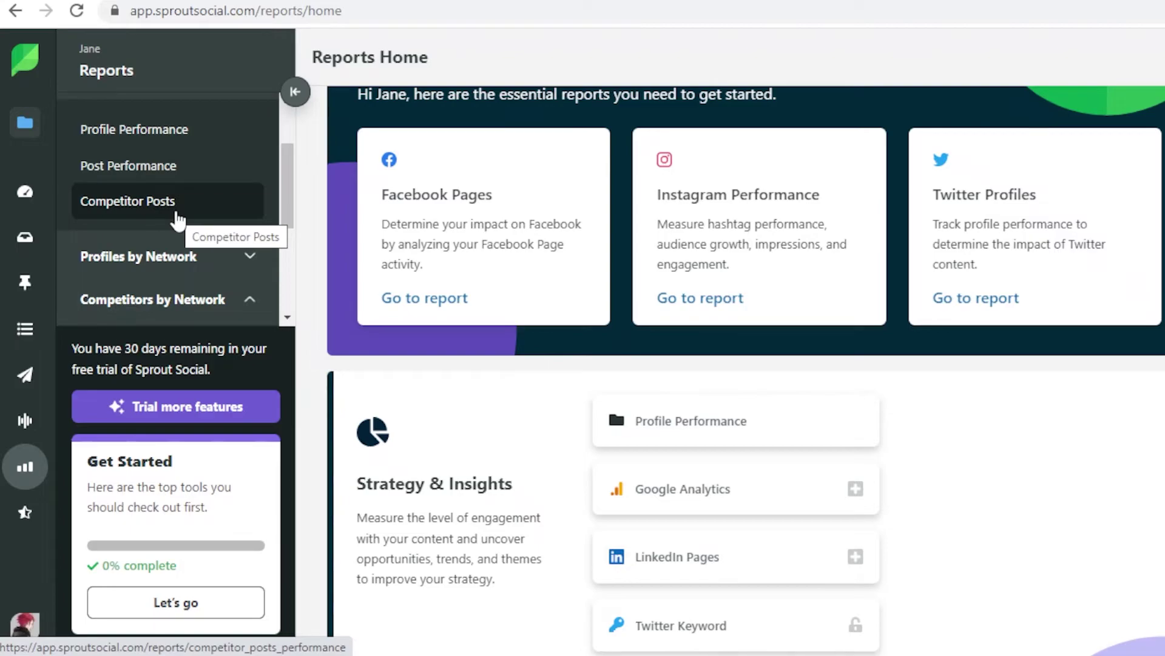
pyautogui.scroll(2, 176, 221)
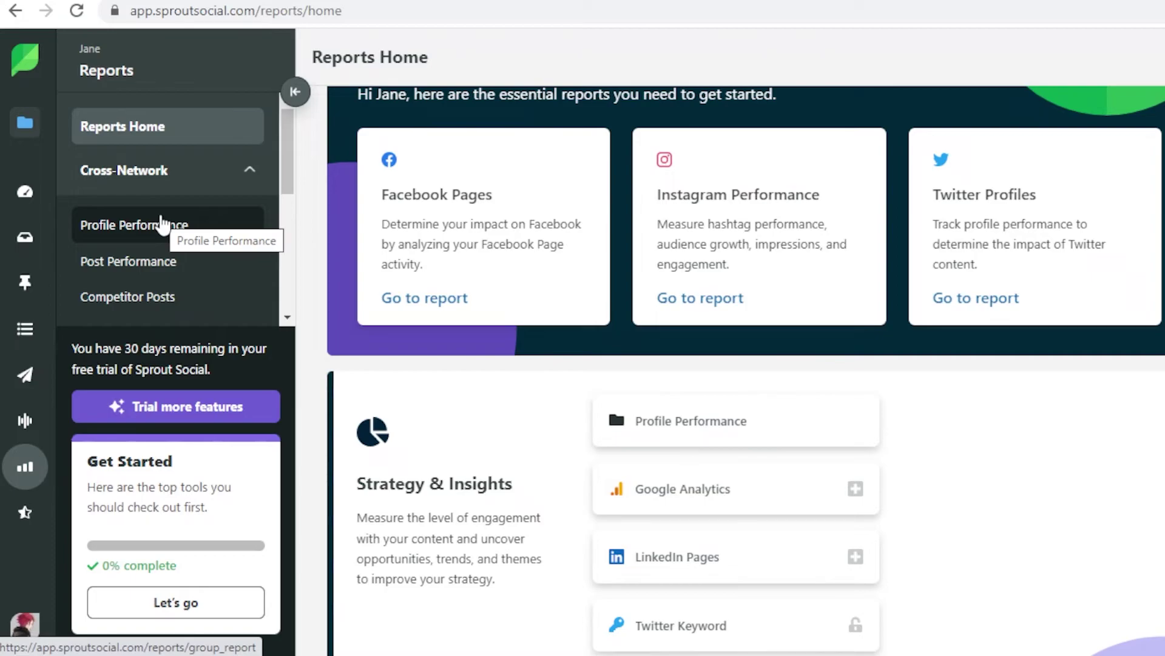
# - Return to the Welcome dashboard via the Sprout Social logo and browse its panels
pyautogui.click(23, 62)
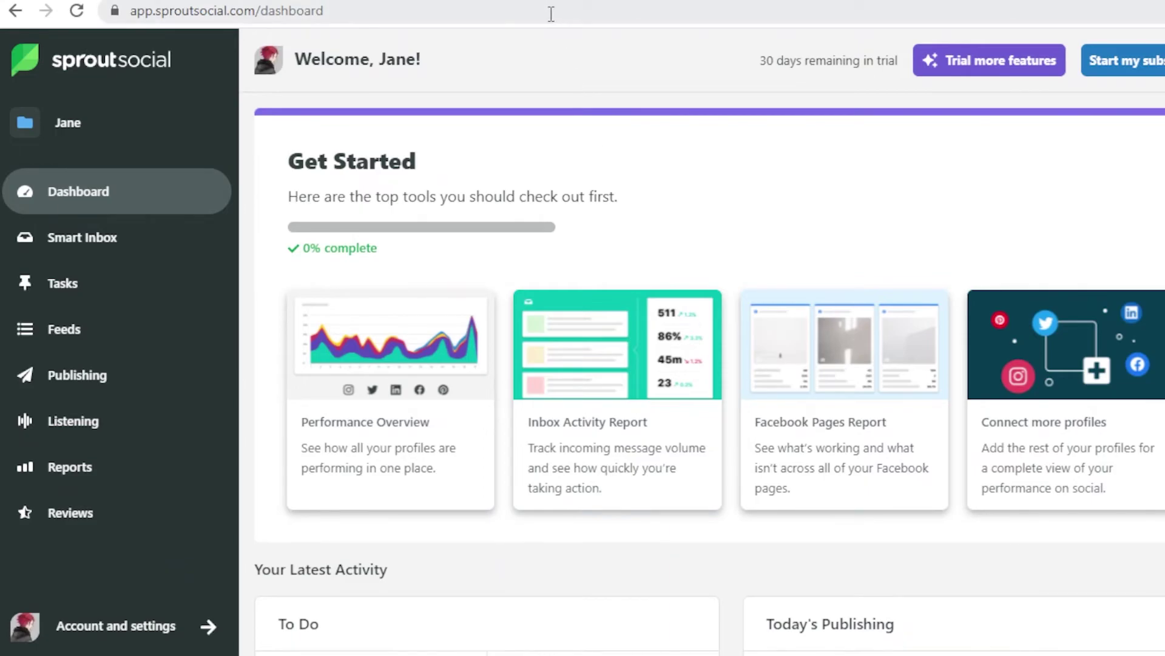
pyautogui.scroll(-3, 531, 101)
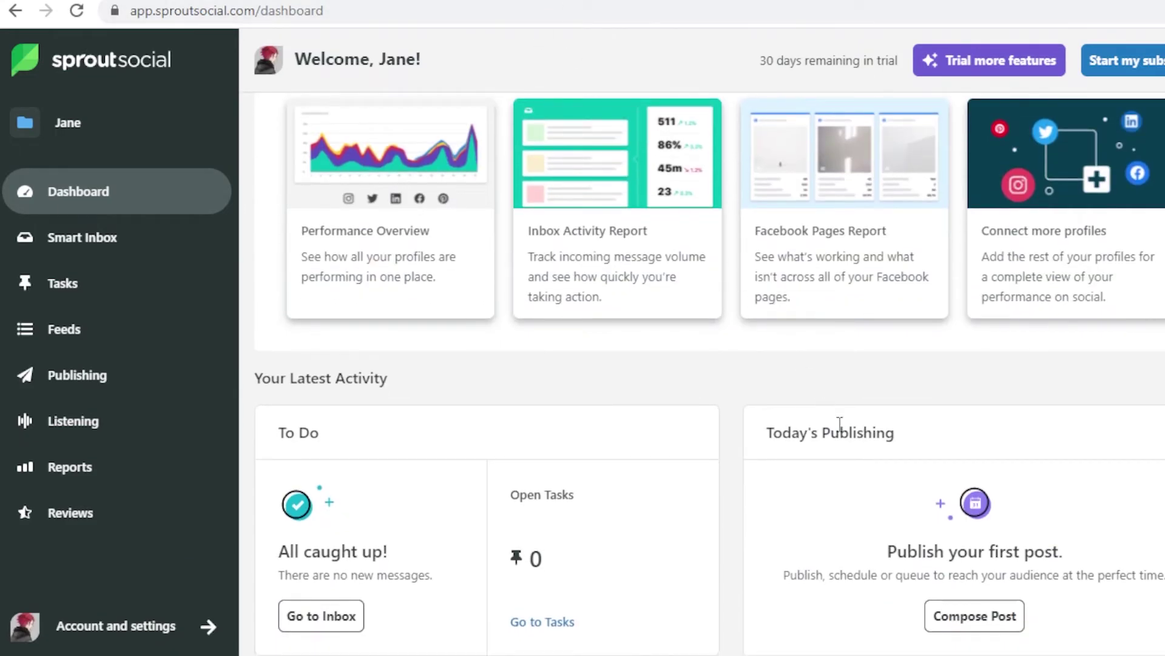
pyautogui.scroll(3, 793, 461)
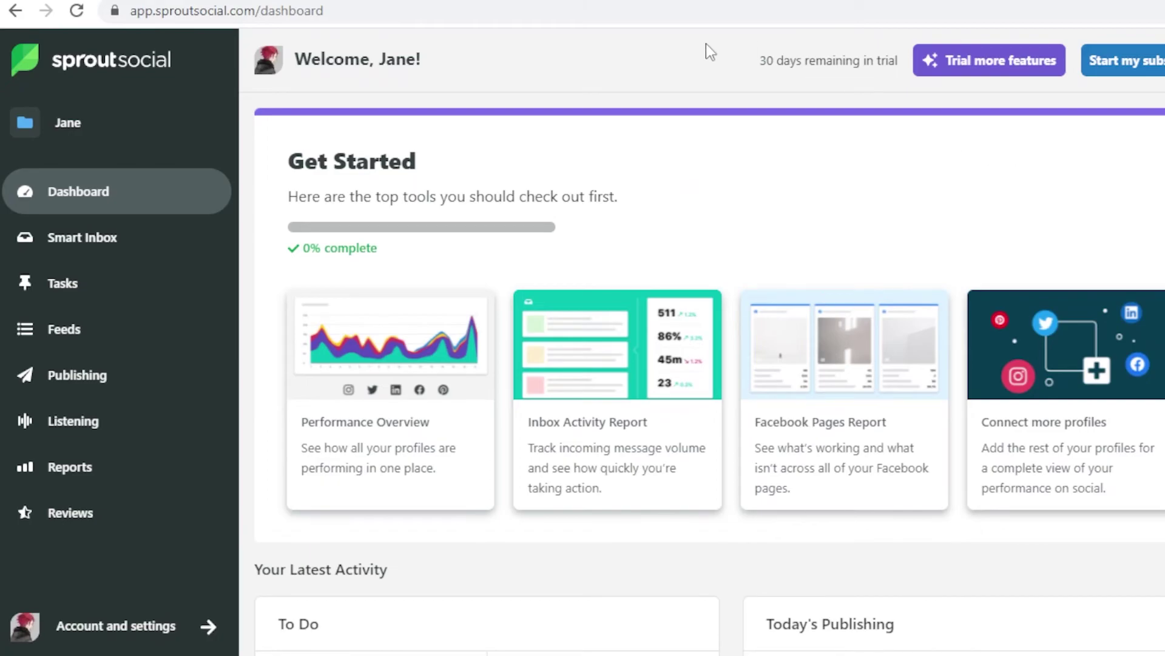
# - Open the pricing plans page from Trial more features and scroll to the plan cards
pyautogui.click(947, 61)
pyautogui.scroll(-3, 668, 374)
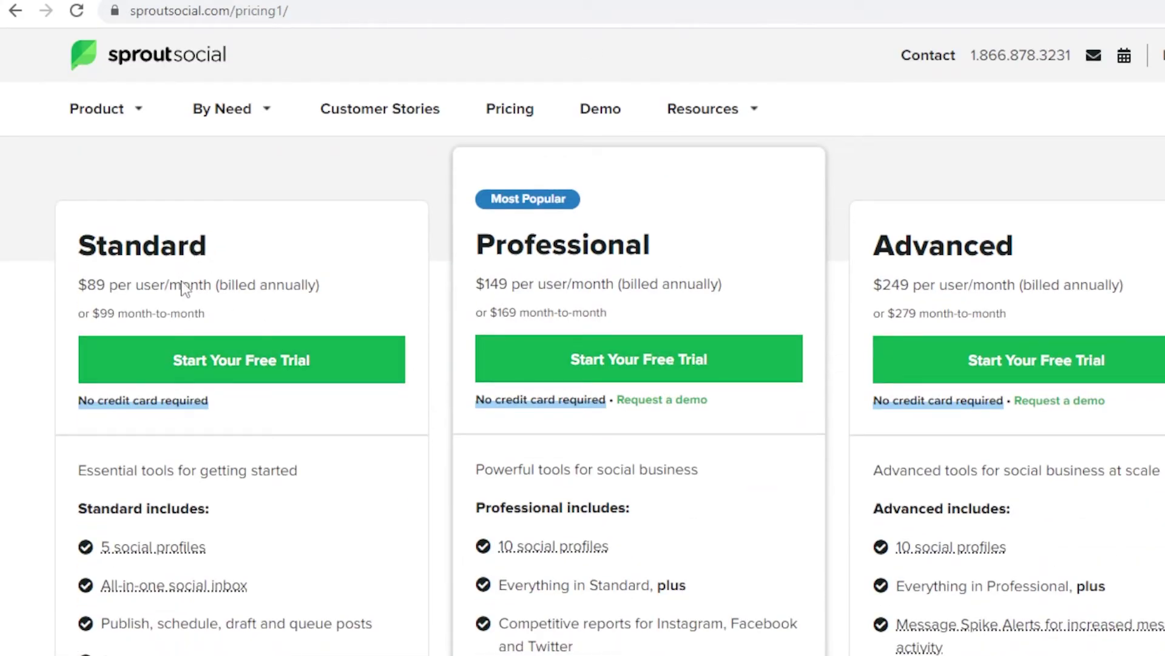
pyautogui.scroll(-2, 216, 320)
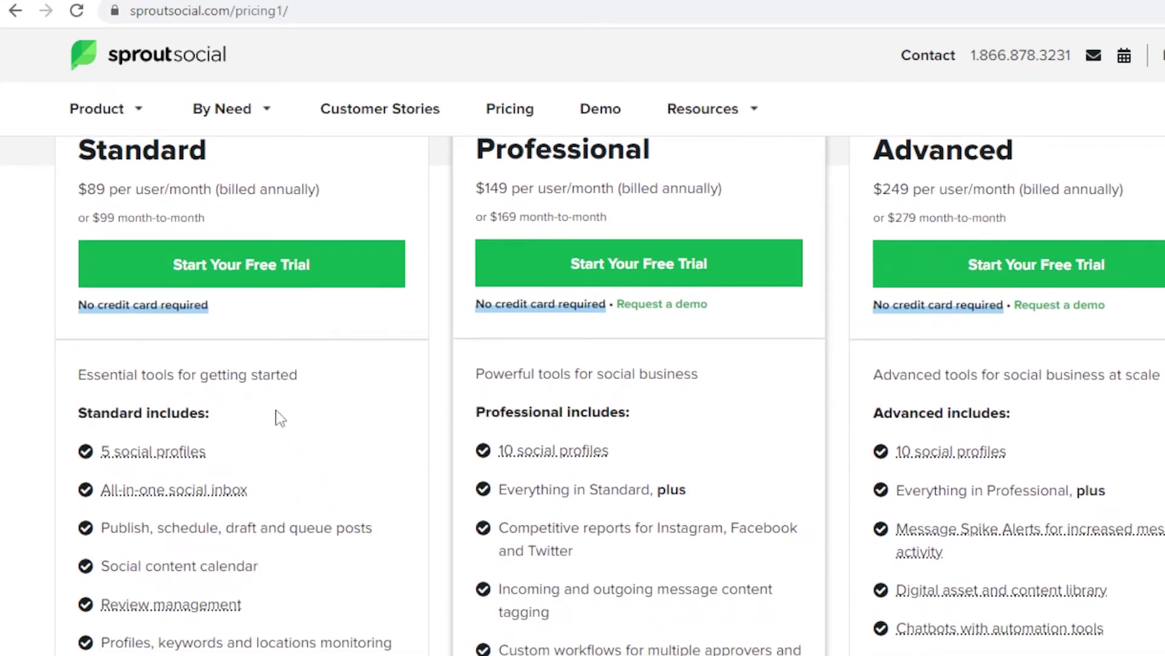
pyautogui.moveTo(305, 469)
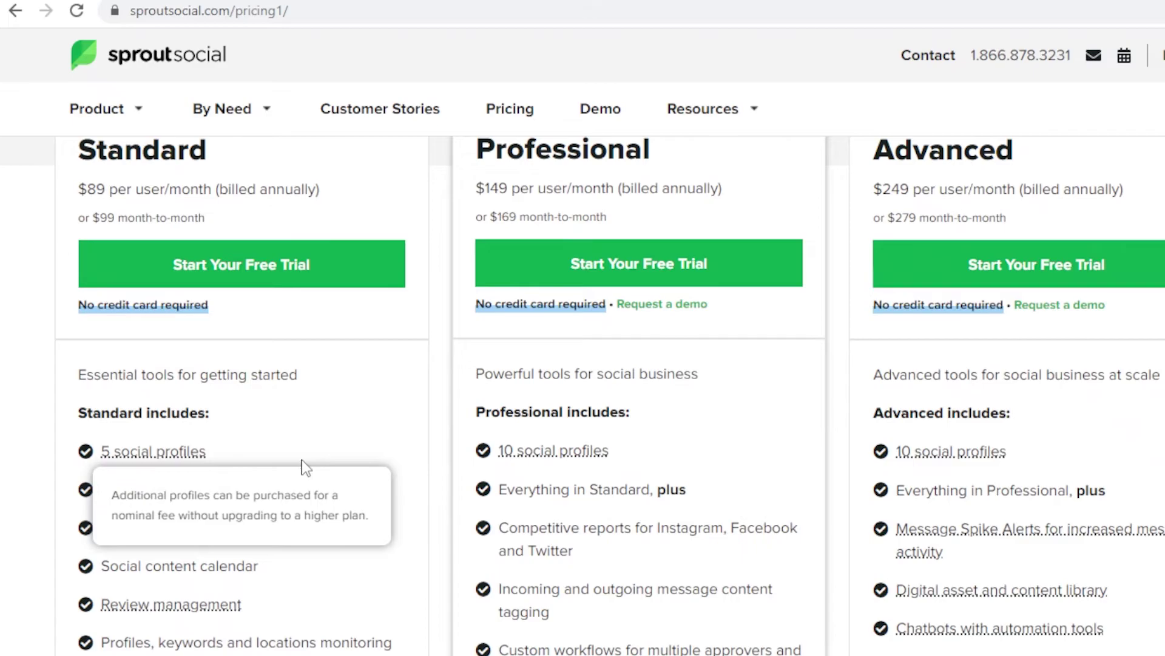
# - Compare the Standard, Professional and Advanced plans' prices and feature lists
pyautogui.scroll(2, 695, 367)
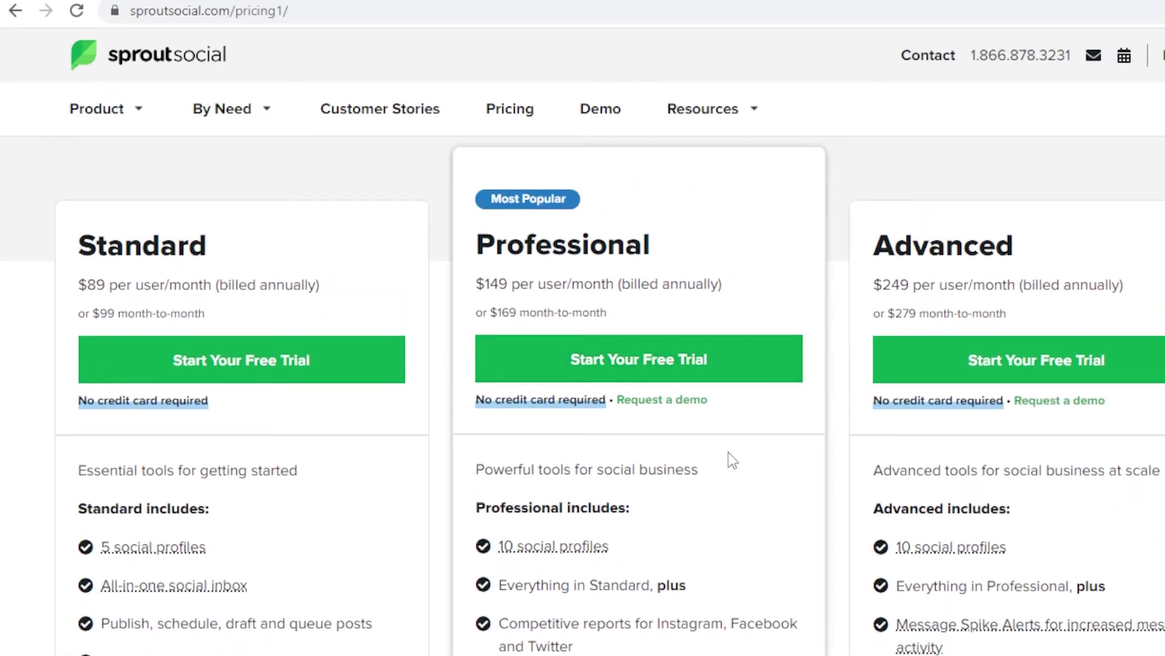
pyautogui.scroll(-2, 729, 459)
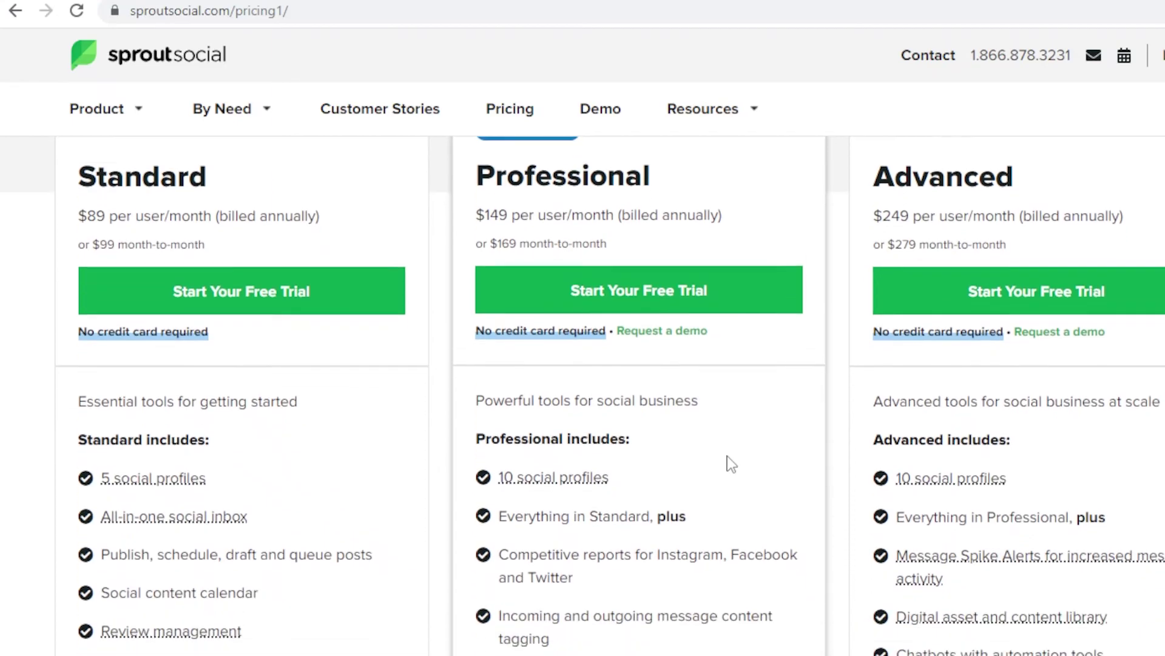
pyautogui.moveTo(728, 463)
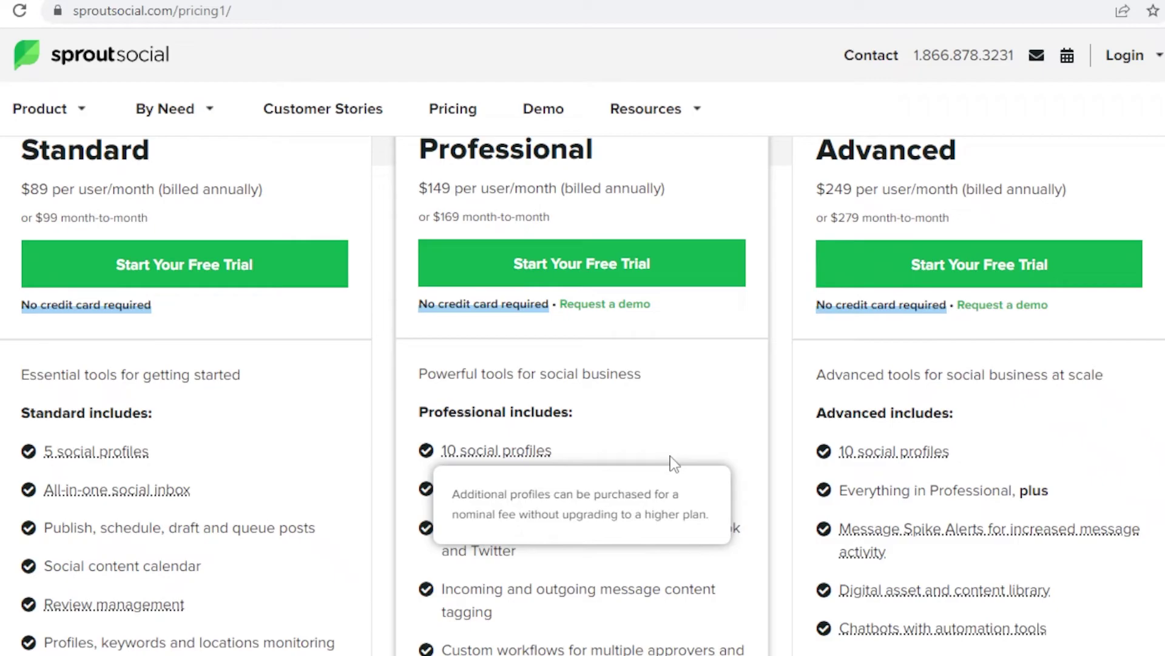
pyautogui.scroll(2, 671, 455)
pyautogui.scroll(-2, 672, 457)
pyautogui.moveTo(872, 445)
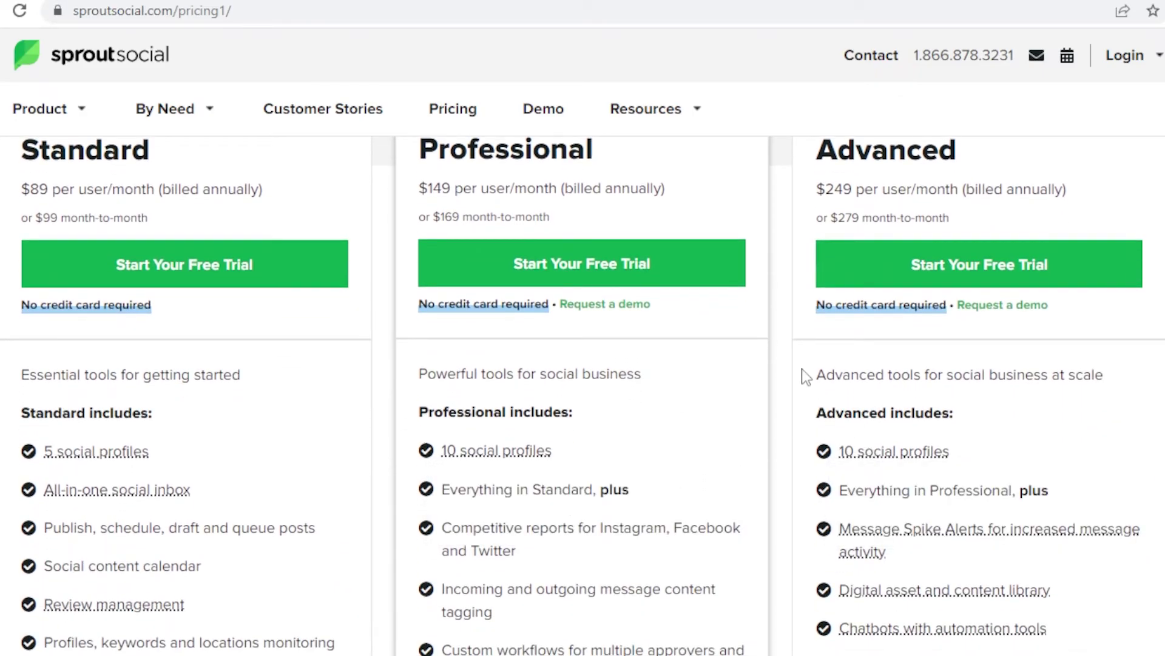
pyautogui.scroll(-3, 935, 203)
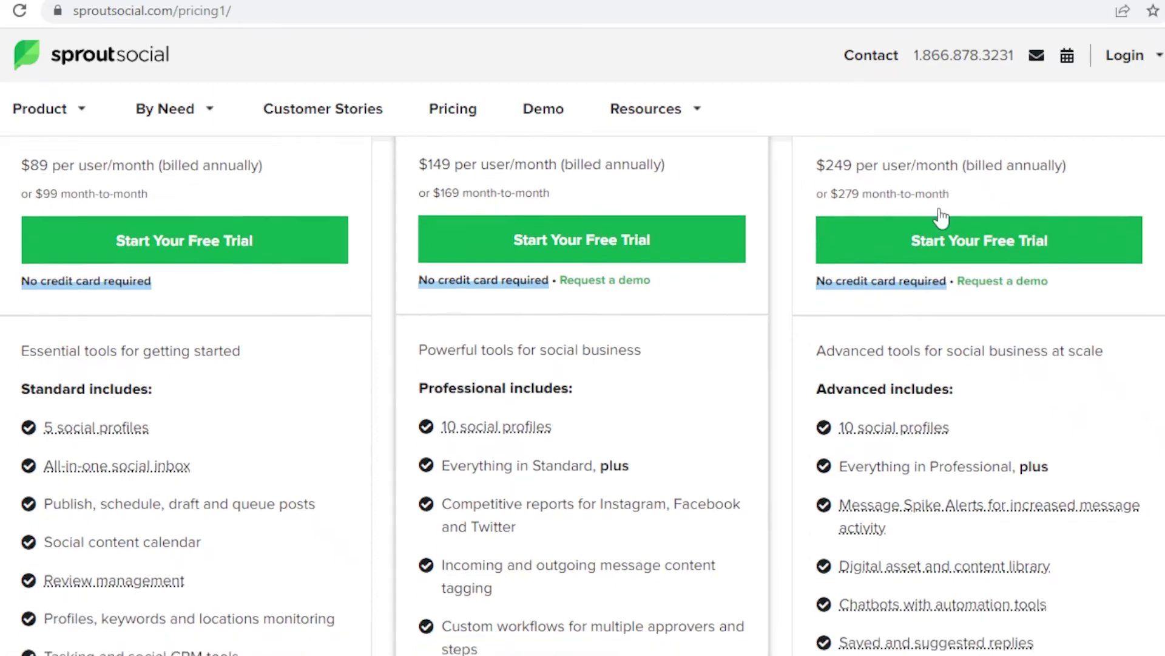
pyautogui.scroll(-2, 583, 395)
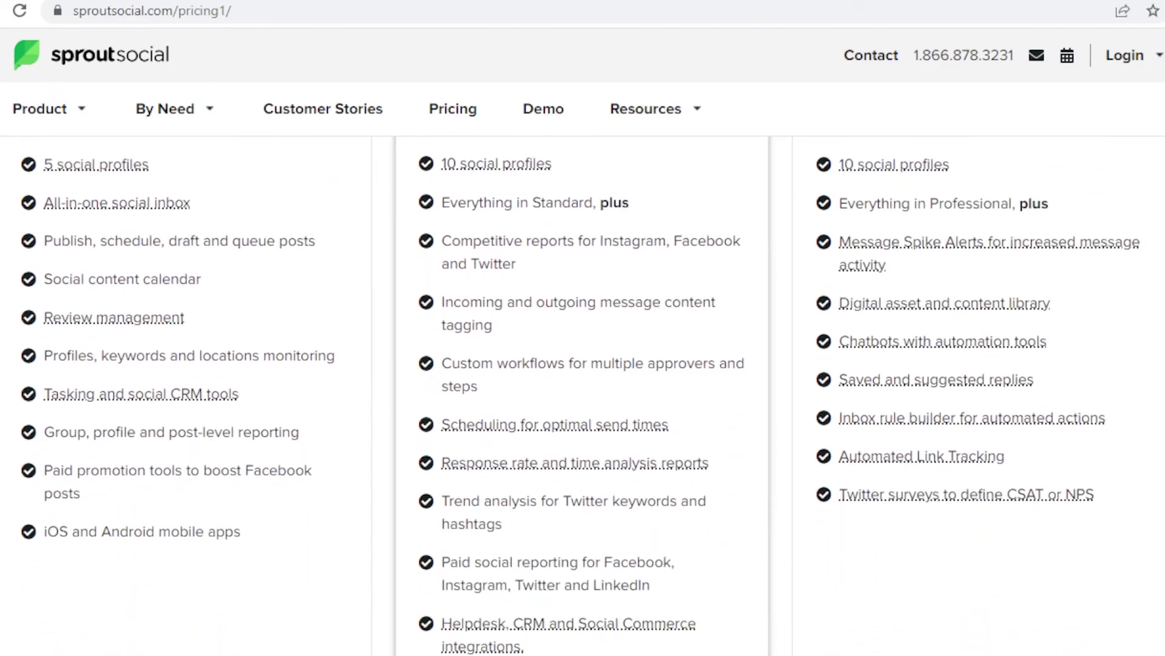
pyautogui.scroll(5, 663, 364)
pyautogui.scroll(-5, 630, 364)
pyautogui.scroll(-2, 582, 394)
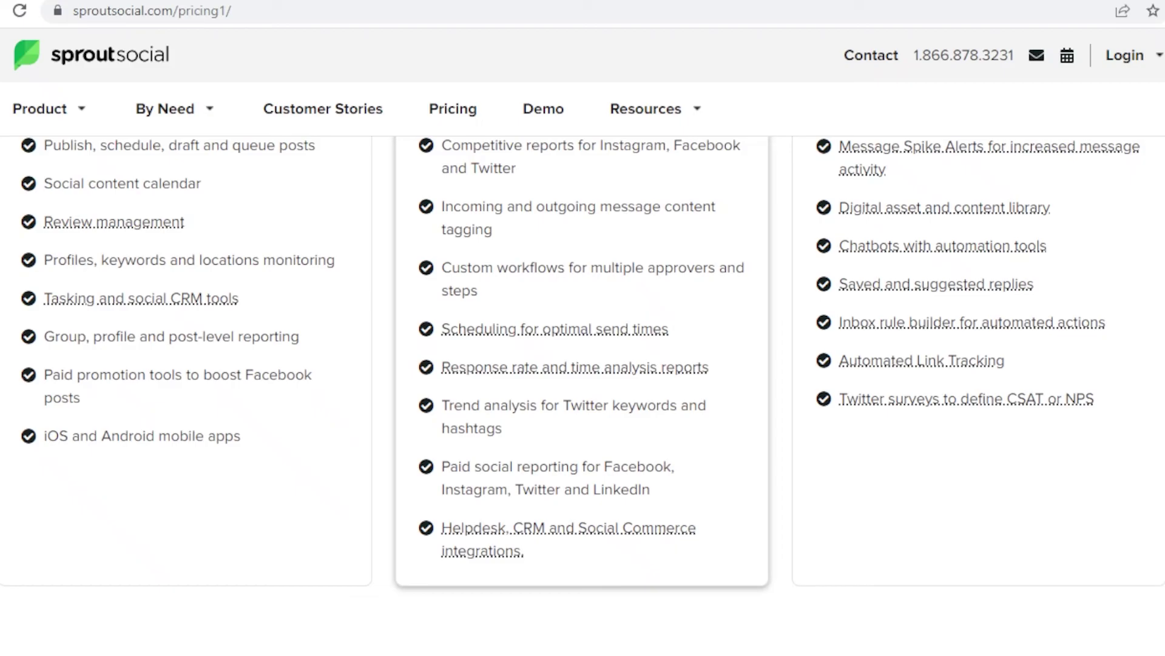
pyautogui.scroll(10, 583, 376)
pyautogui.scroll(-6, 583, 376)
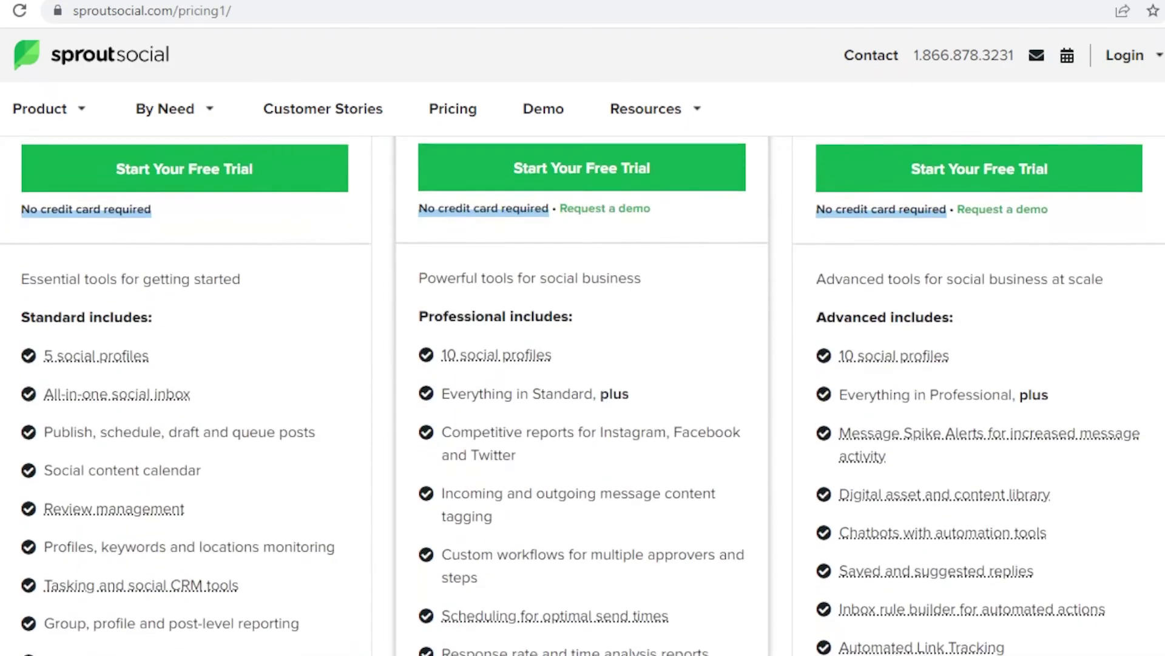
pyautogui.scroll(-3, 582, 395)
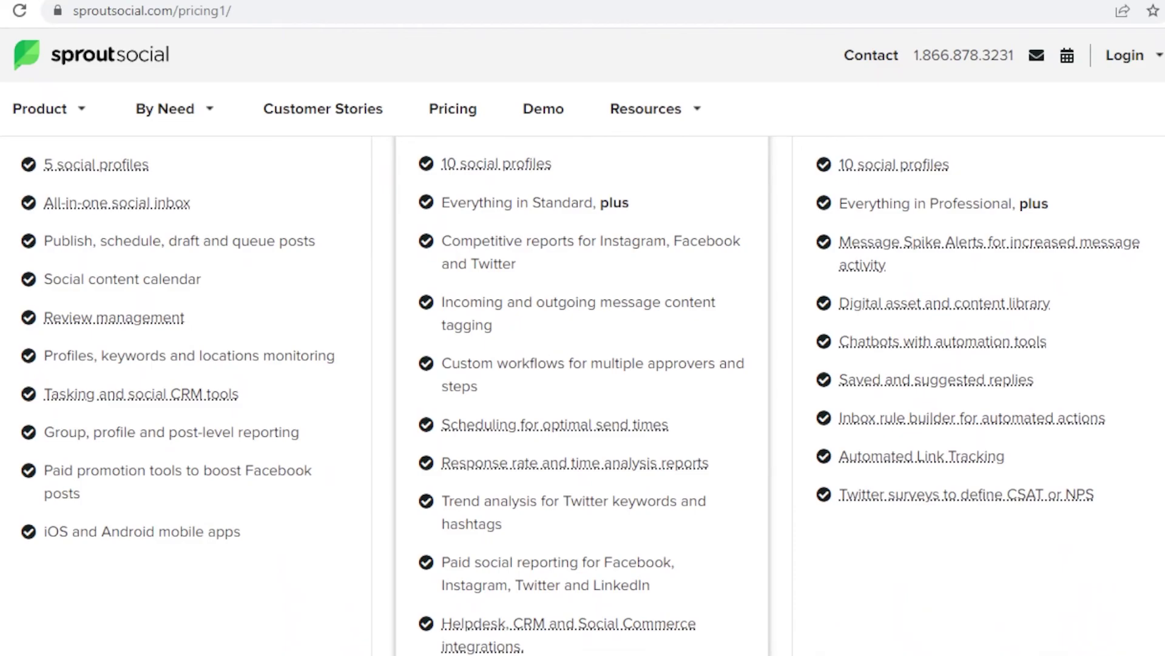
pyautogui.scroll(8, 1147, 447)
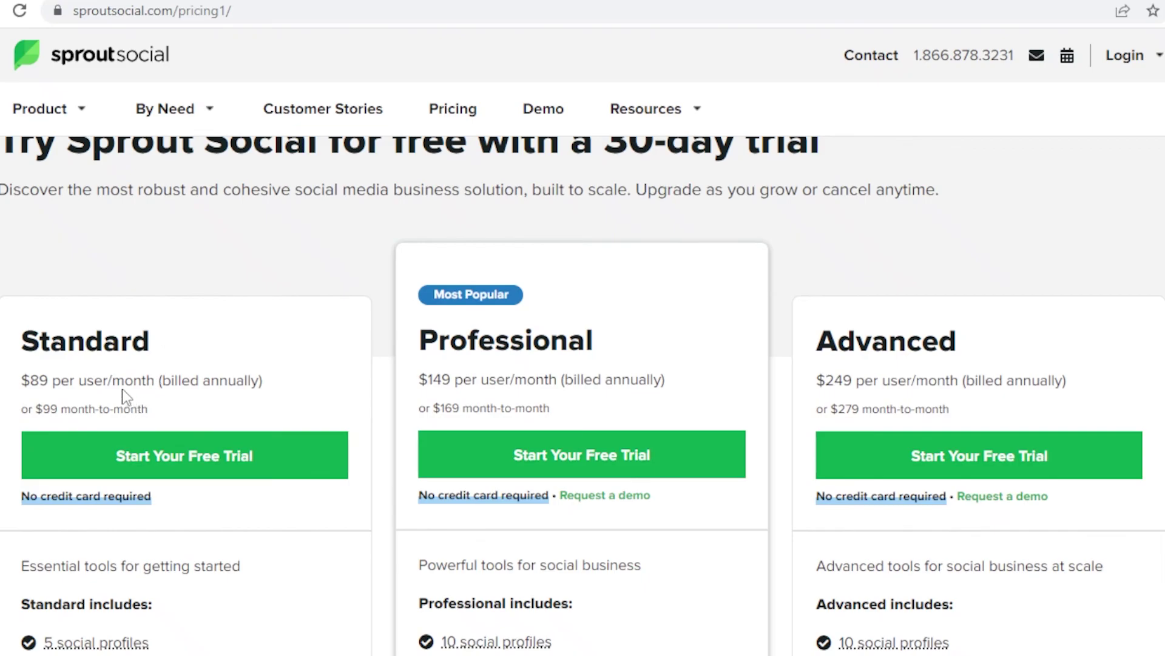
pyautogui.scroll(-2, 121, 389)
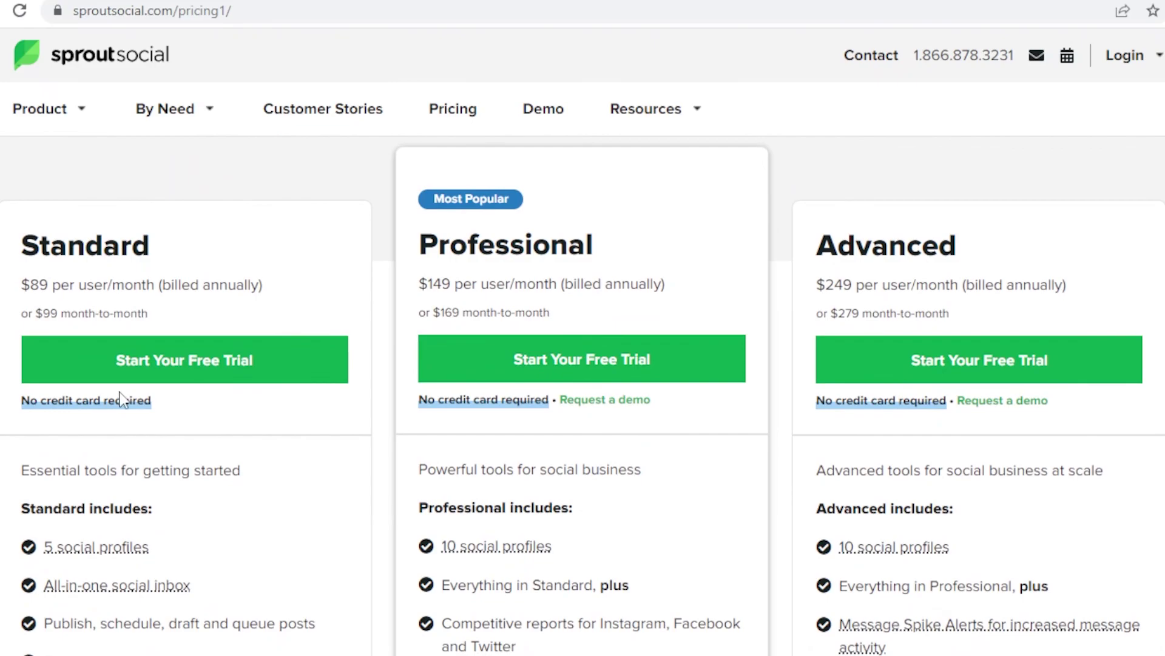
pyautogui.moveTo(67, 557)
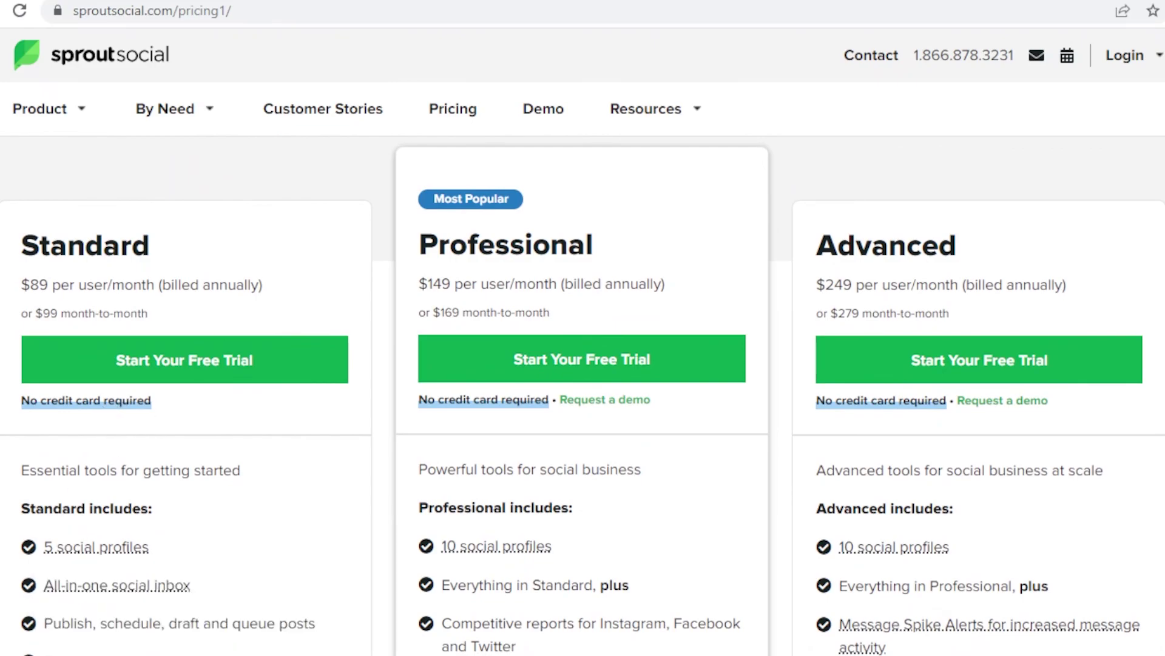